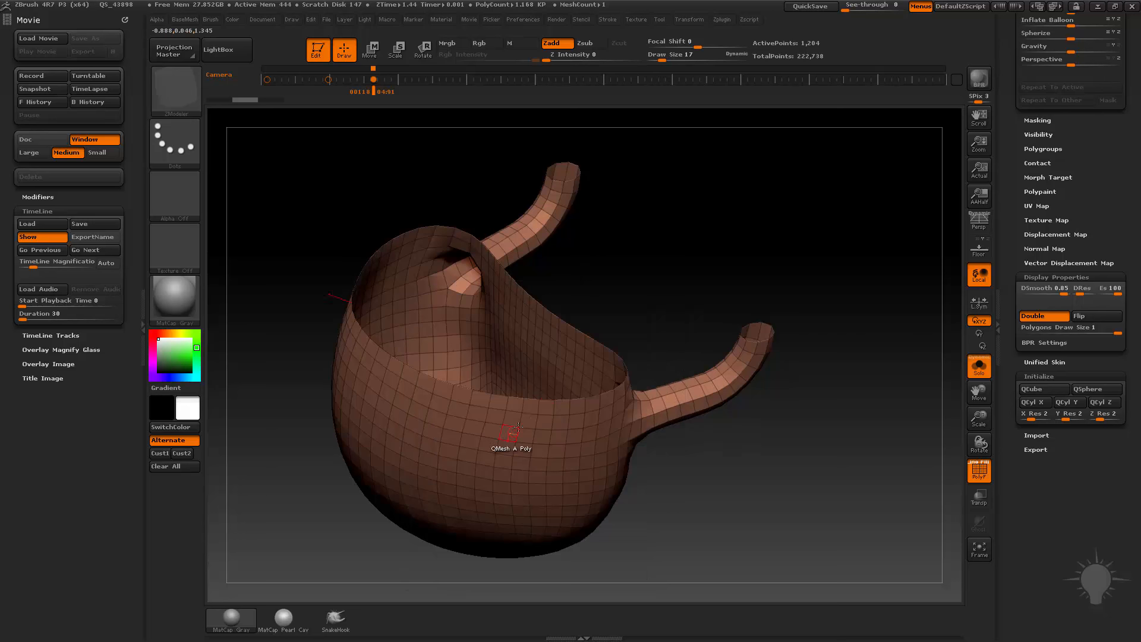
{"action": "left_click", "coordinate": [539, 402]}
{"action": "left_click_drag", "start_coordinate": [780, 409], "coordinate": [716, 428], "text": "alt"}
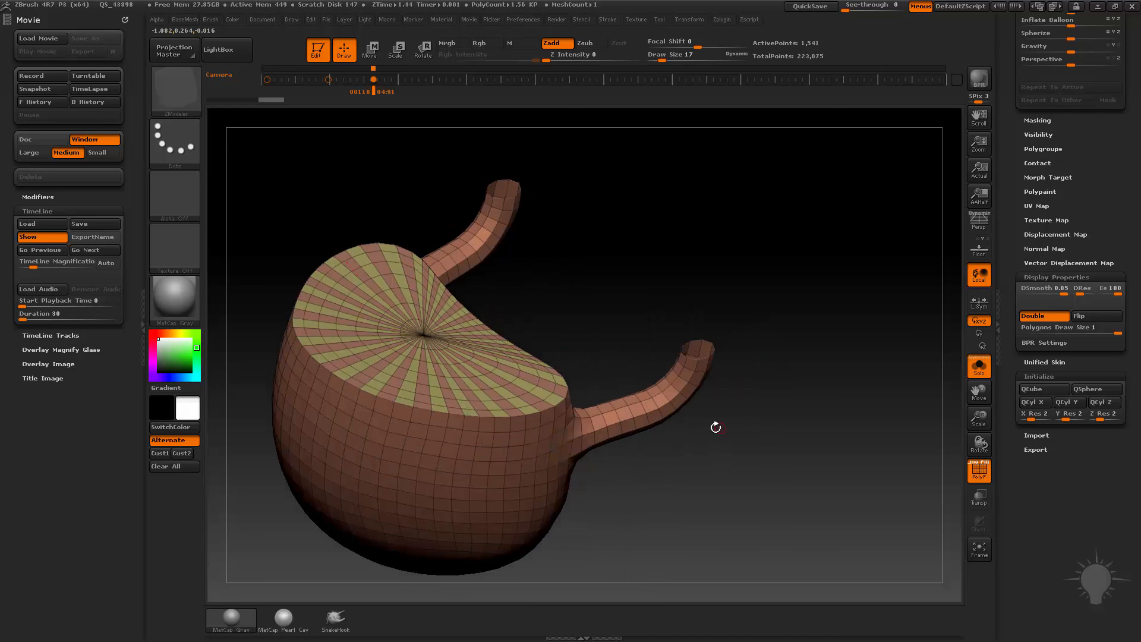
{"action": "key", "text": "ctrl+z"}
{"action": "left_click_drag", "start_coordinate": [501, 420], "coordinate": [624, 465]}
{"action": "key", "text": "ctrl+z"}
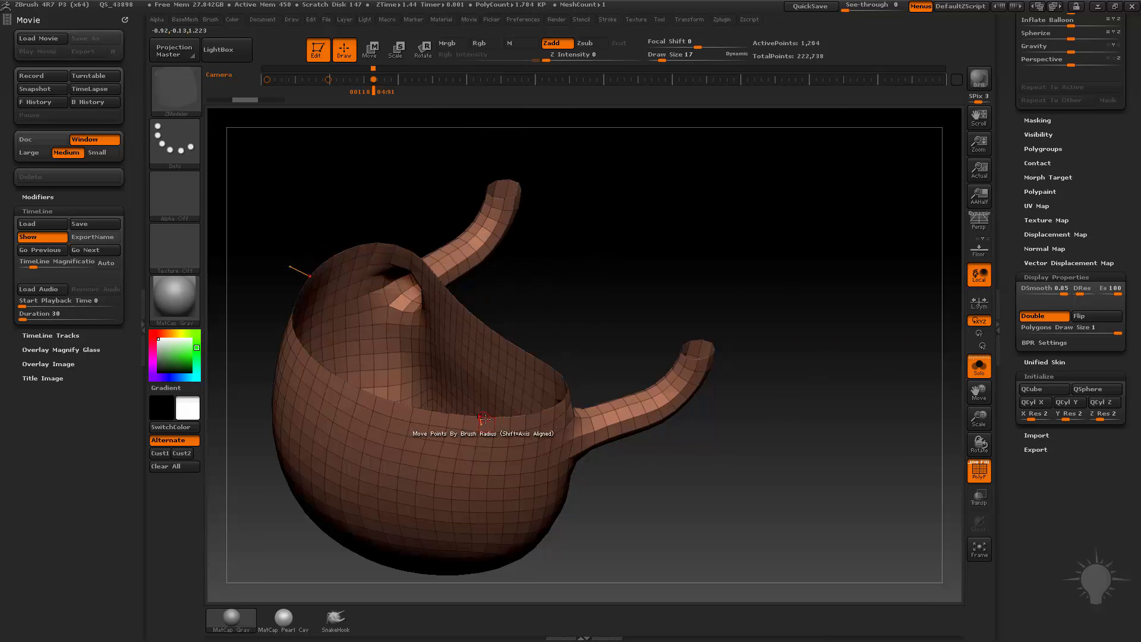
Close the convex holes on the lower half's body opening and both of its handle ends
{"action": "left_click", "coordinate": [486, 419]}
{"action": "left_click_drag", "start_coordinate": [470, 394], "coordinate": [483, 413]}
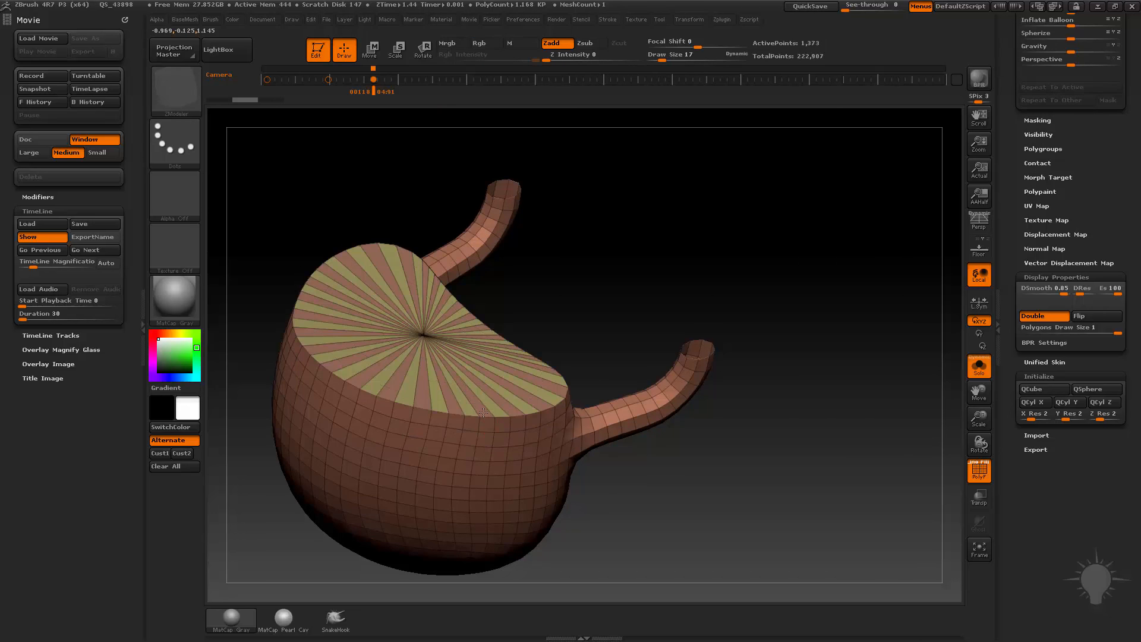
{"action": "left_click_drag", "start_coordinate": [731, 446], "coordinate": [831, 467]}
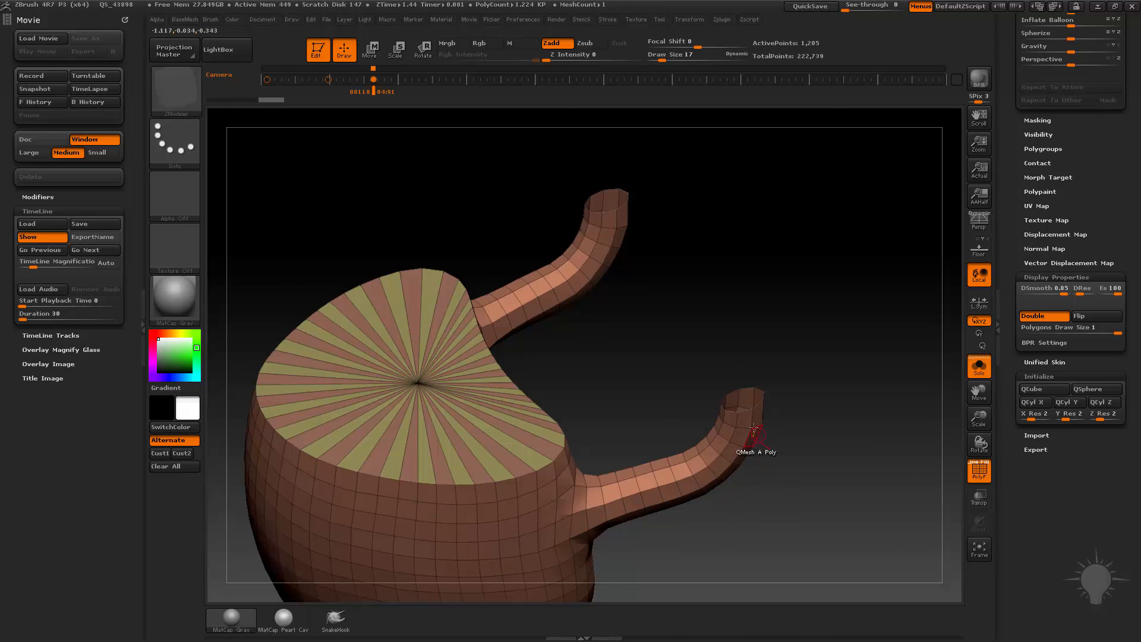
{"action": "left_click", "coordinate": [745, 409]}
{"action": "key", "text": "f"}
{"action": "left_click_drag", "start_coordinate": [827, 393], "coordinate": [837, 423]}
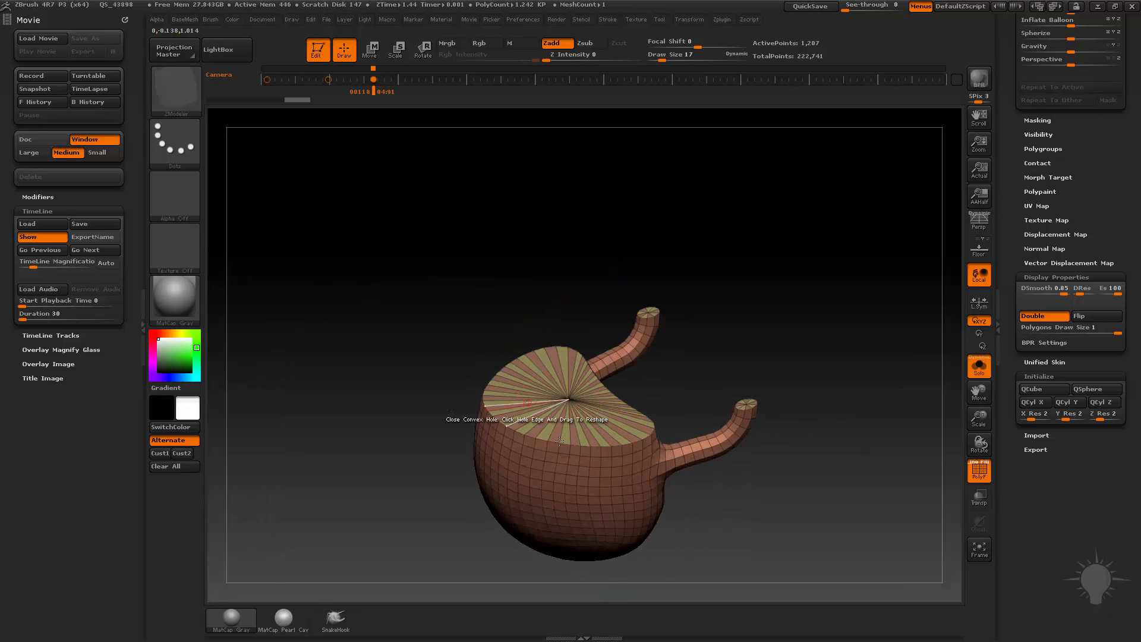
{"action": "mouse_move", "coordinate": [876, 478]}
{"action": "left_mouse_down", "text": "alt"}
{"action": "mouse_move", "coordinate": [773, 486]}
{"action": "mouse_move", "coordinate": [826, 450]}
{"action": "left_mouse_up", "text": "alt"}
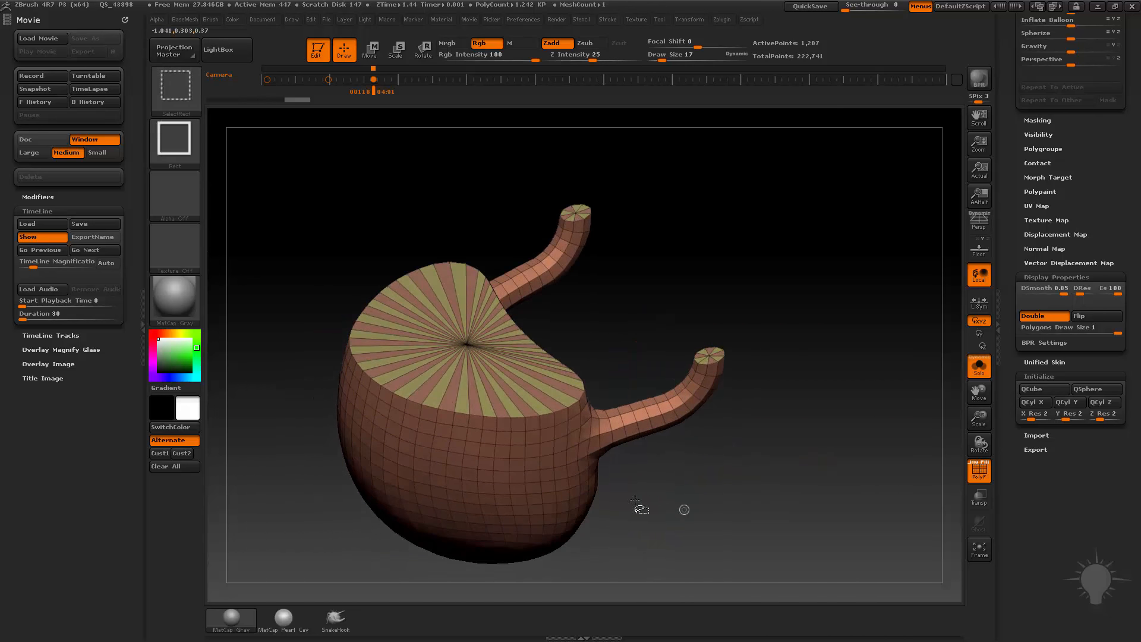
Assign the caps on the lower half's body and handle ends to a single polygroup
{"action": "left_click", "coordinate": [470, 348], "text": "ctrl+shift"}
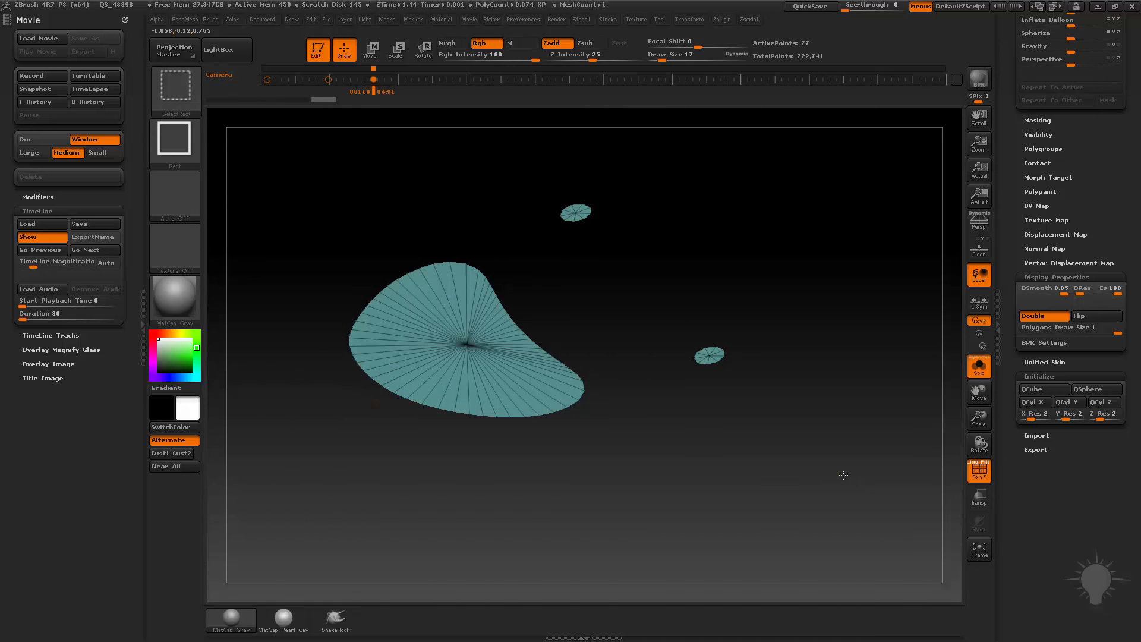
{"action": "left_click", "coordinate": [841, 477], "text": "ctrl+shift"}
{"action": "mouse_move", "coordinate": [840, 476]}
{"action": "left_mouse_down"}
{"action": "mouse_move", "coordinate": [792, 486]}
{"action": "mouse_move", "coordinate": [838, 474]}
{"action": "left_mouse_up"}
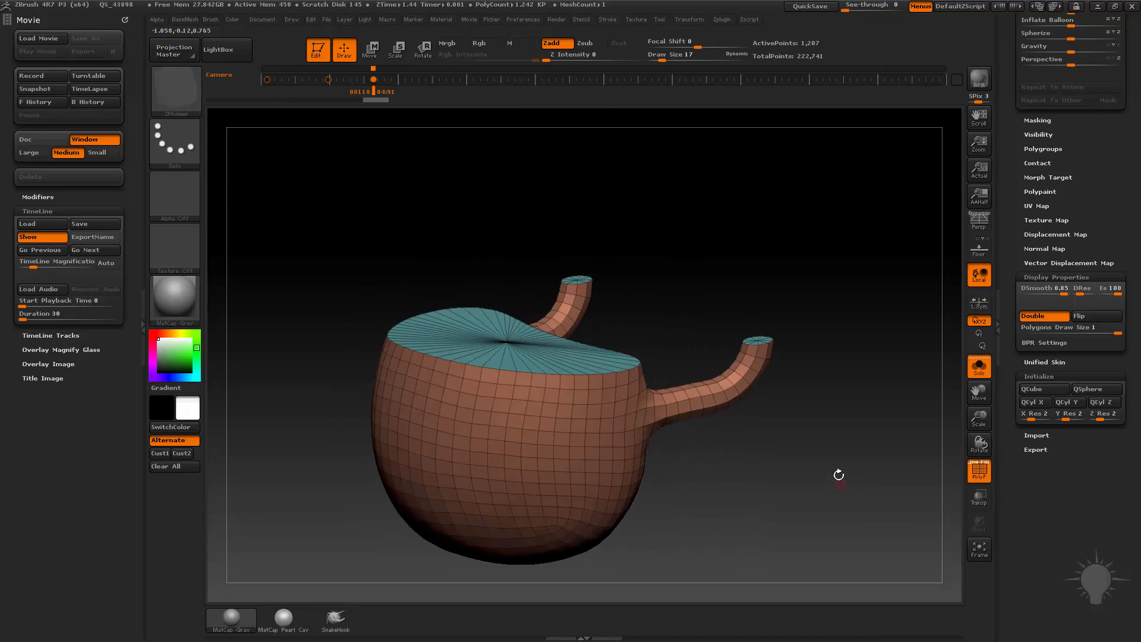
Isolate the upper half and close the convex holes on its body opening and both handle ends
{"action": "left_click", "coordinate": [981, 369]}
{"action": "left_click_drag", "start_coordinate": [850, 434], "coordinate": [831, 389]}
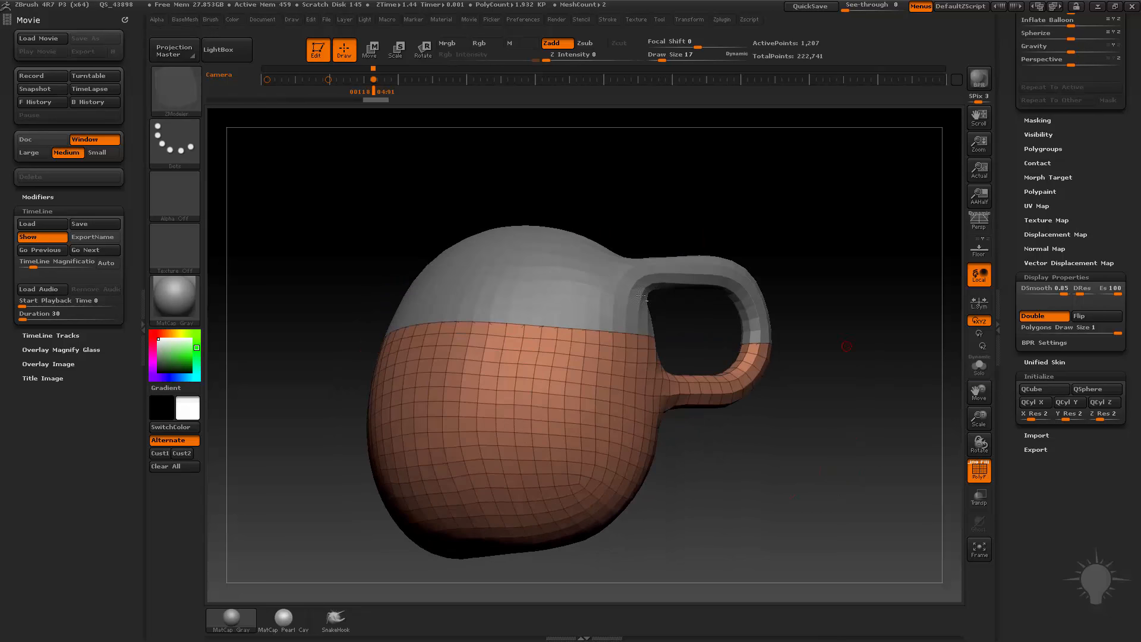
{"action": "left_click", "coordinate": [605, 286], "text": "alt"}
{"action": "left_click", "coordinate": [980, 370]}
{"action": "mouse_move", "coordinate": [901, 367]}
{"action": "left_mouse_down"}
{"action": "mouse_move", "coordinate": [899, 351]}
{"action": "mouse_move", "coordinate": [884, 360]}
{"action": "left_mouse_up"}
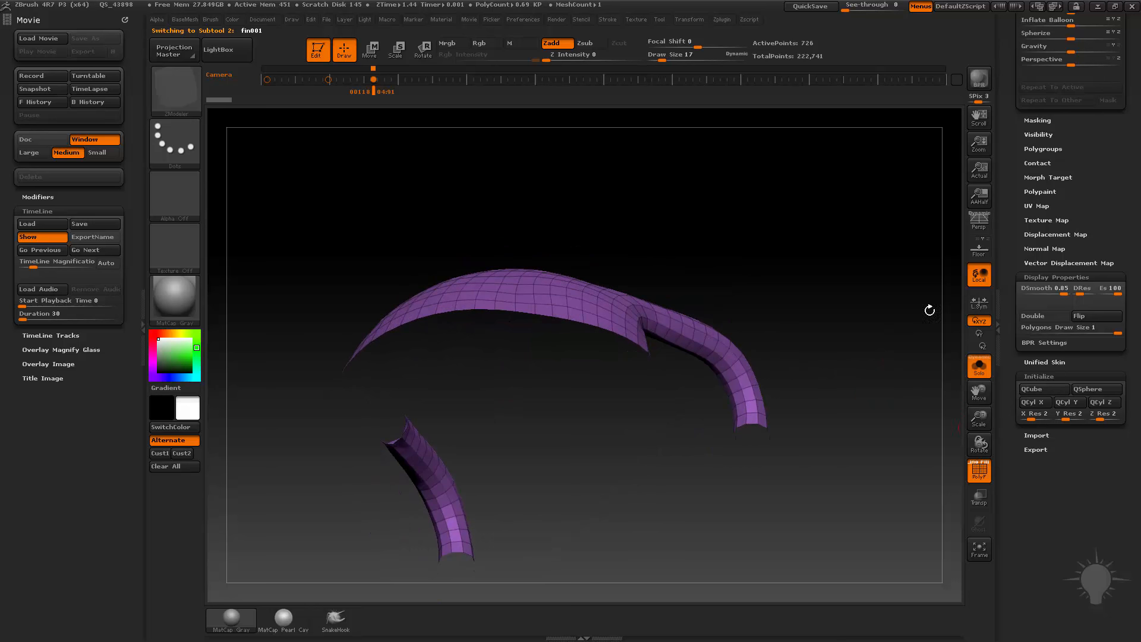
{"action": "left_click", "coordinate": [589, 322]}
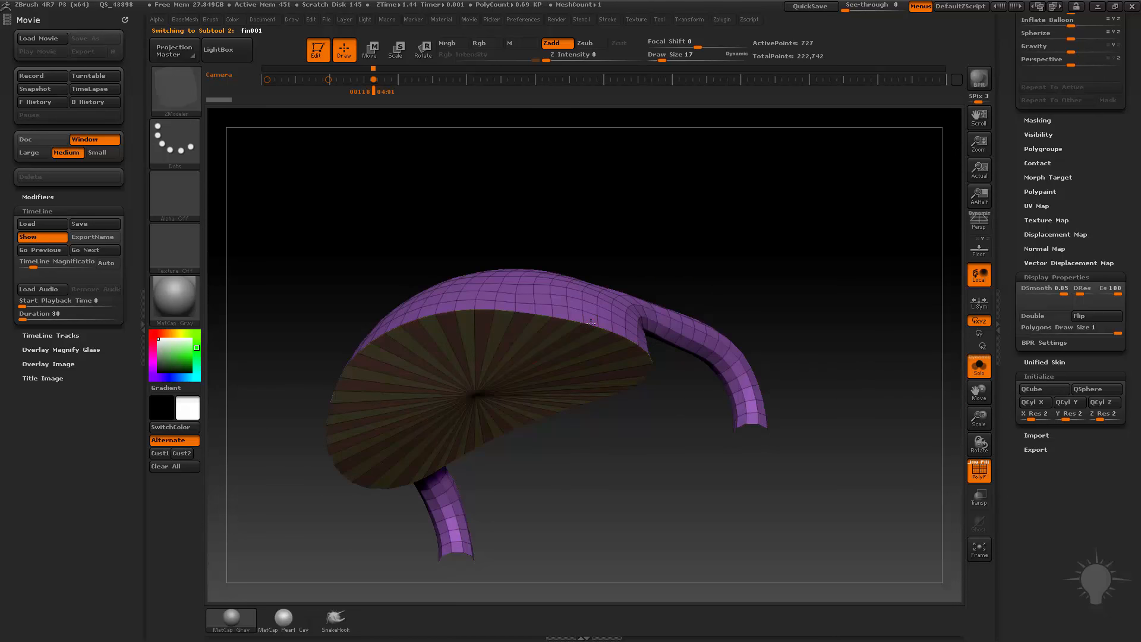
{"action": "left_click", "coordinate": [739, 424]}
{"action": "left_click_drag", "start_coordinate": [879, 434], "coordinate": [872, 351]}
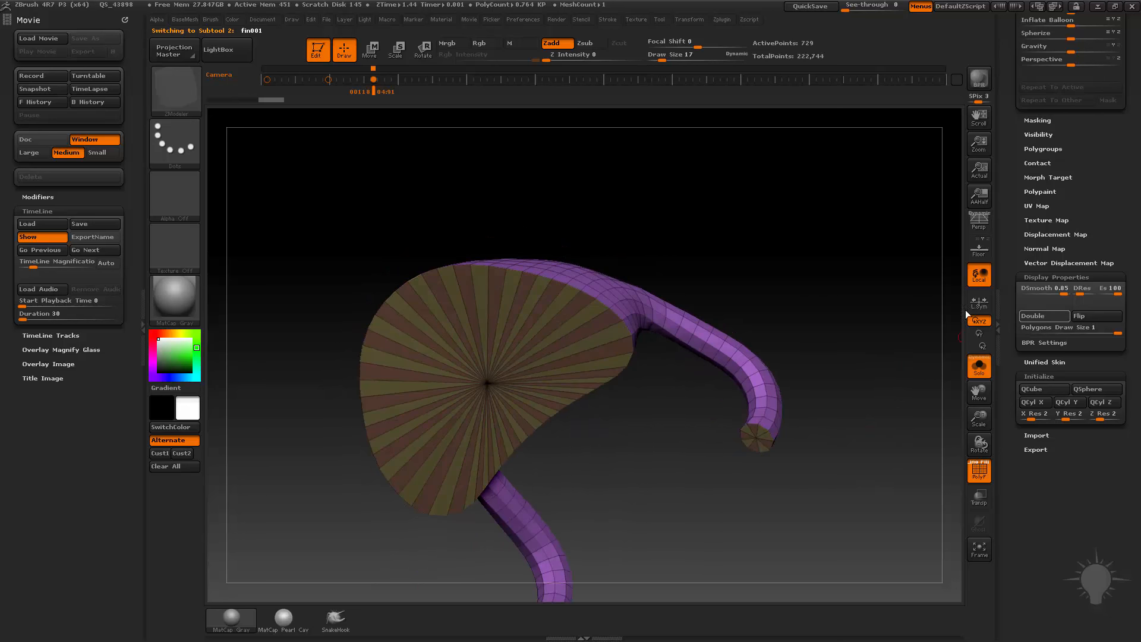
Put the upper half's caps into a single polygroup and show both halves together
{"action": "left_click", "coordinate": [473, 400], "text": "ctrl+shift"}
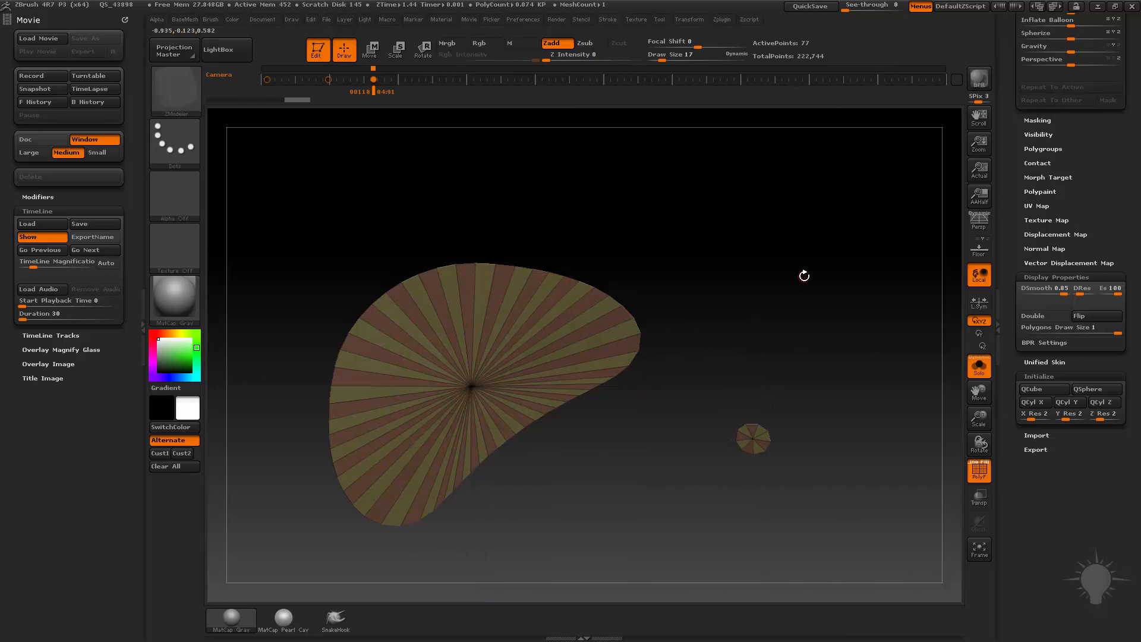
{"action": "left_click", "coordinate": [804, 280], "text": "ctrl+shift"}
{"action": "left_click_drag", "start_coordinate": [846, 278], "coordinate": [929, 411]}
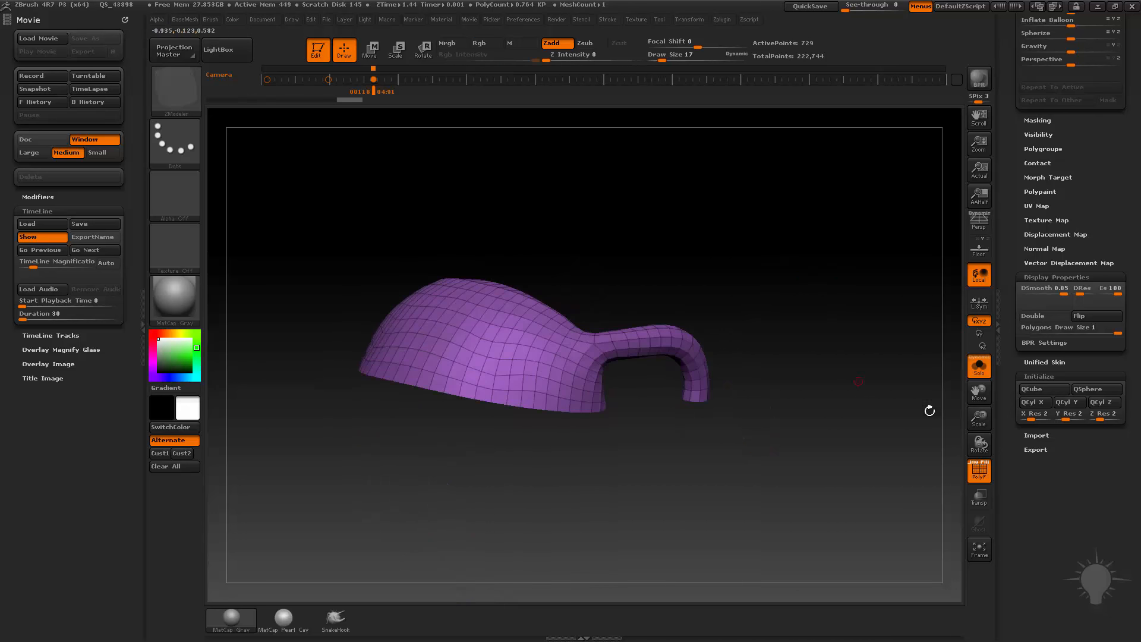
{"action": "left_click", "coordinate": [979, 366]}
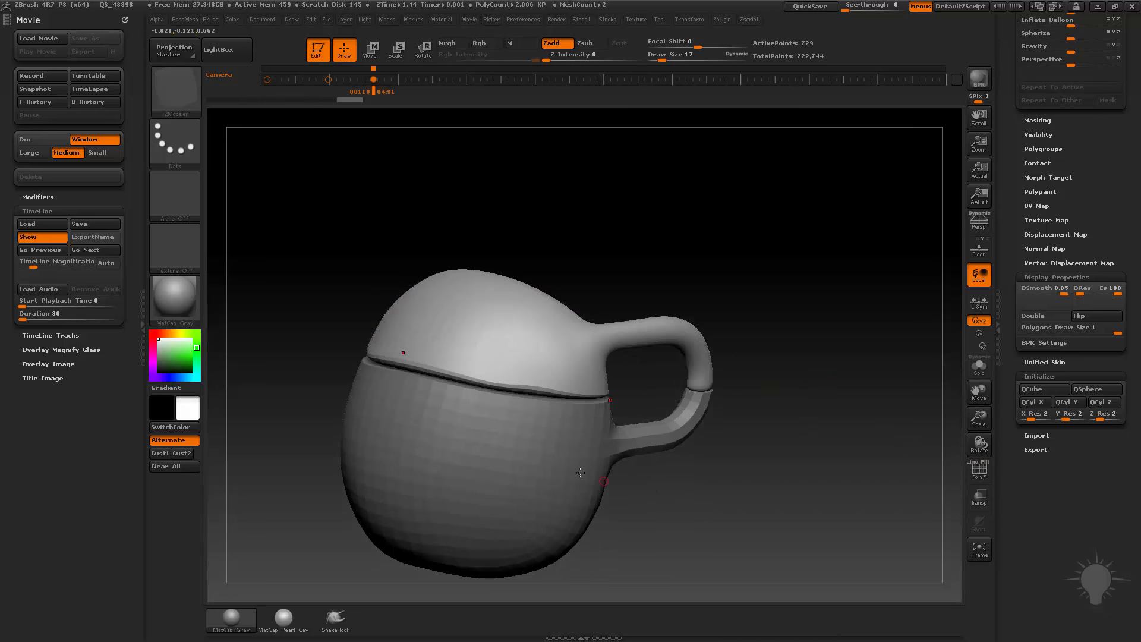
Select the lower half and examine its seam with dynamic subdivision and the wireframe displayed
{"action": "left_click", "coordinate": [580, 472], "text": "alt"}
{"action": "key", "text": "d"}
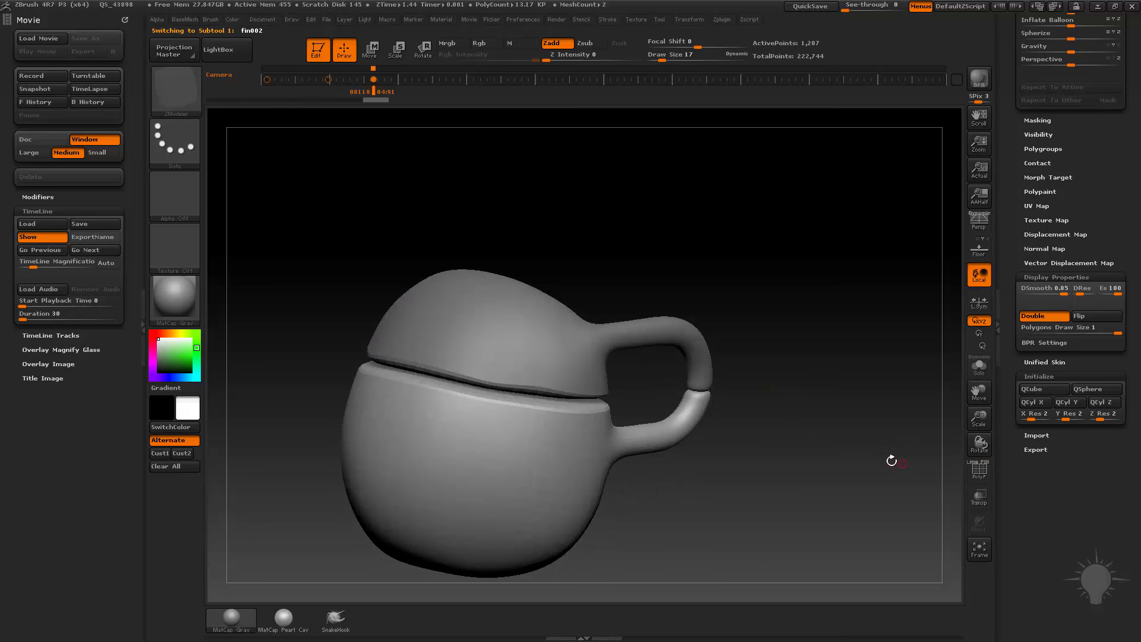
{"action": "left_click_drag", "start_coordinate": [891, 461], "coordinate": [769, 422]}
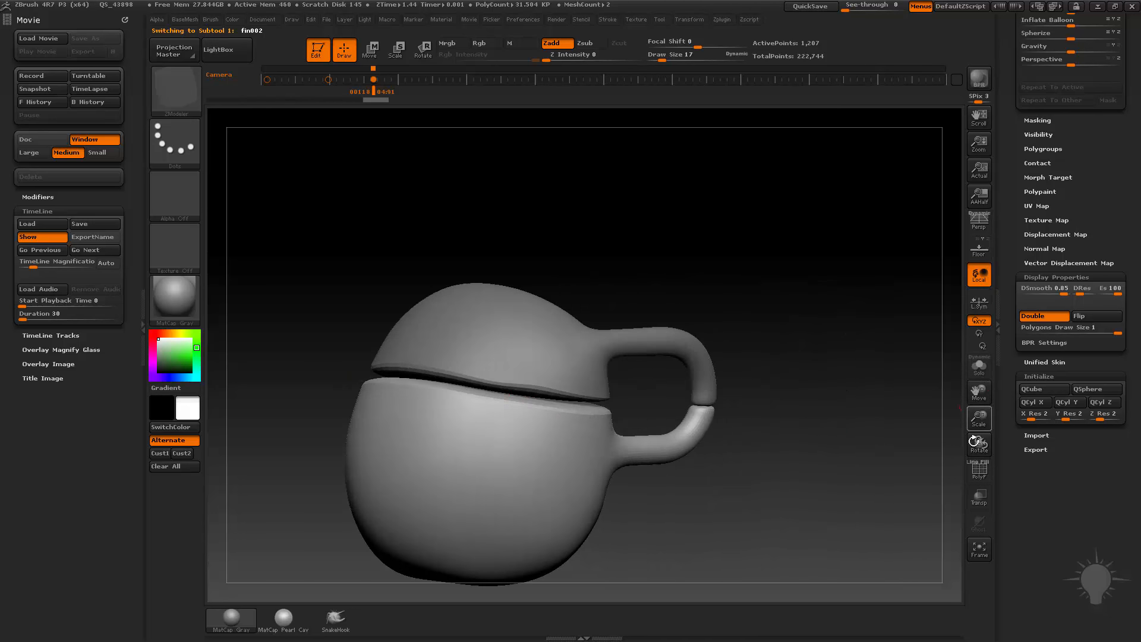
{"action": "left_click", "coordinate": [978, 469]}
{"action": "left_click_drag", "start_coordinate": [909, 369], "coordinate": [886, 351]}
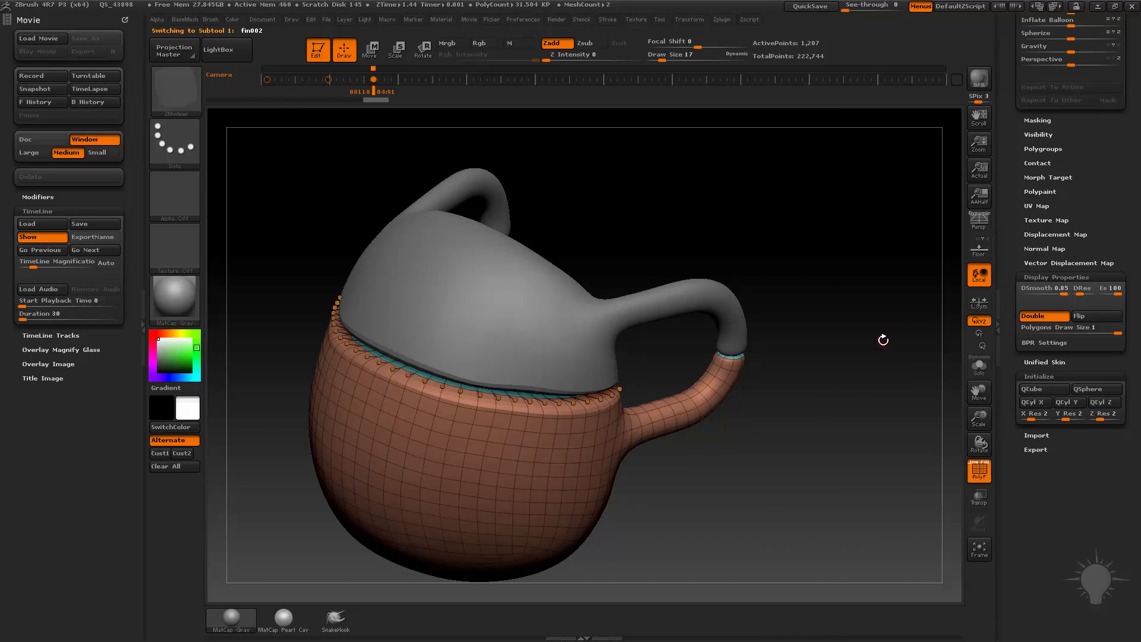
{"action": "key", "text": "shift+d"}
Isolate the lower half and crease the borders of its polygroups with Crease PG
{"action": "left_click", "coordinate": [981, 373]}
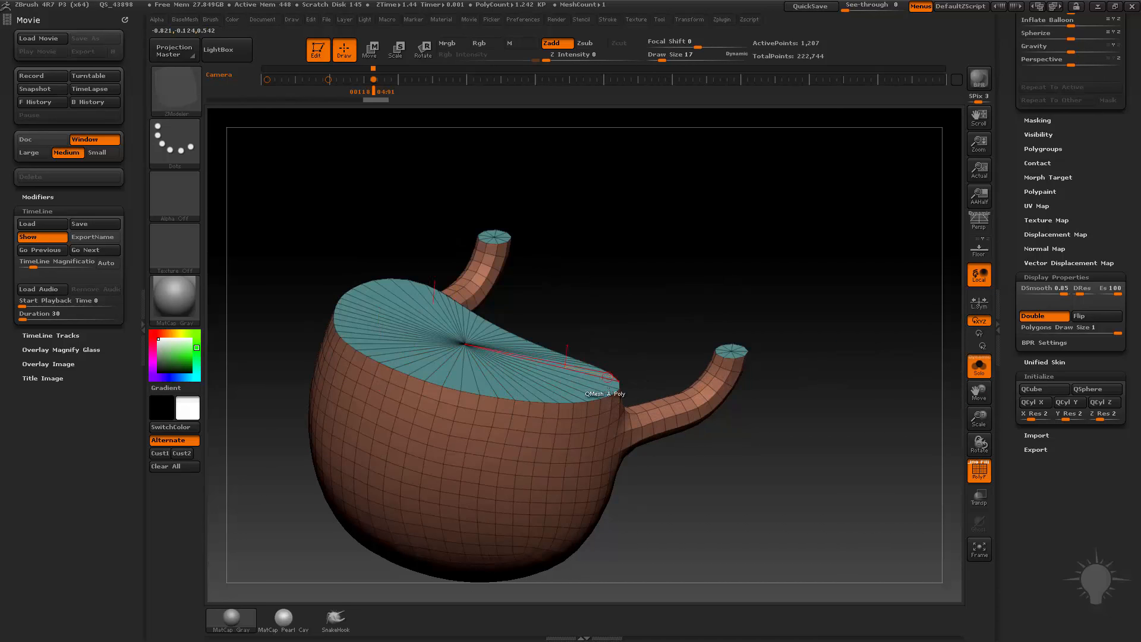
{"action": "left_click_drag", "start_coordinate": [1021, 195], "coordinate": [1027, 286]}
{"action": "left_click", "coordinate": [1039, 203], "text": "shift"}
{"action": "left_click_drag", "start_coordinate": [1034, 118], "coordinate": [1035, 237]}
{"action": "left_click", "coordinate": [1036, 237]}
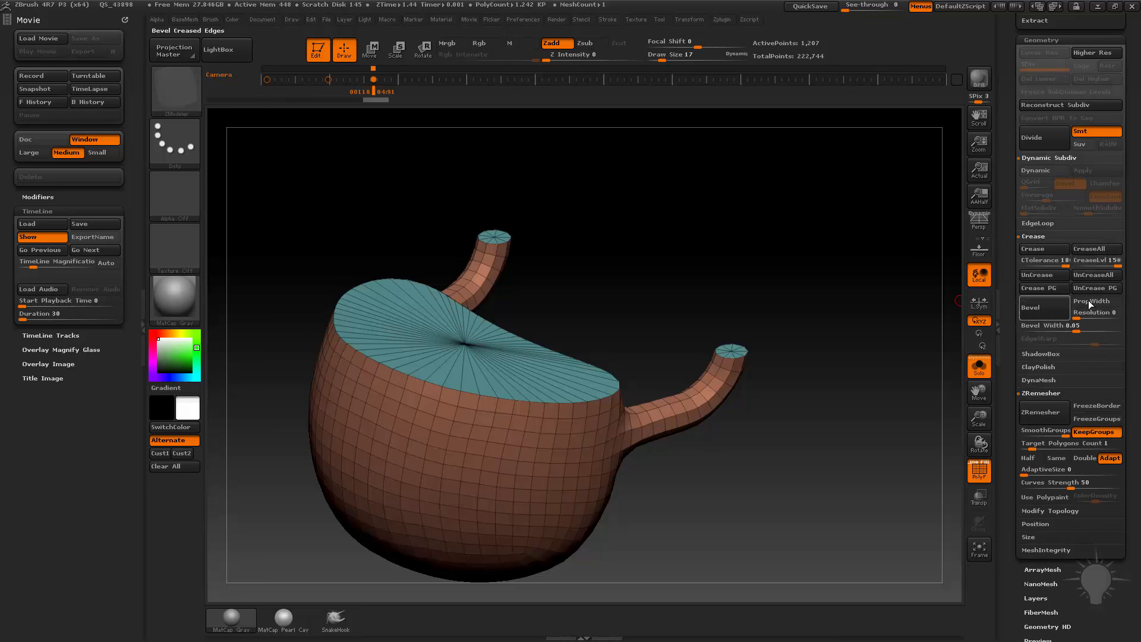
{"action": "left_click_drag", "start_coordinate": [848, 242], "coordinate": [885, 243], "text": "alt"}
{"action": "key", "text": "1"}
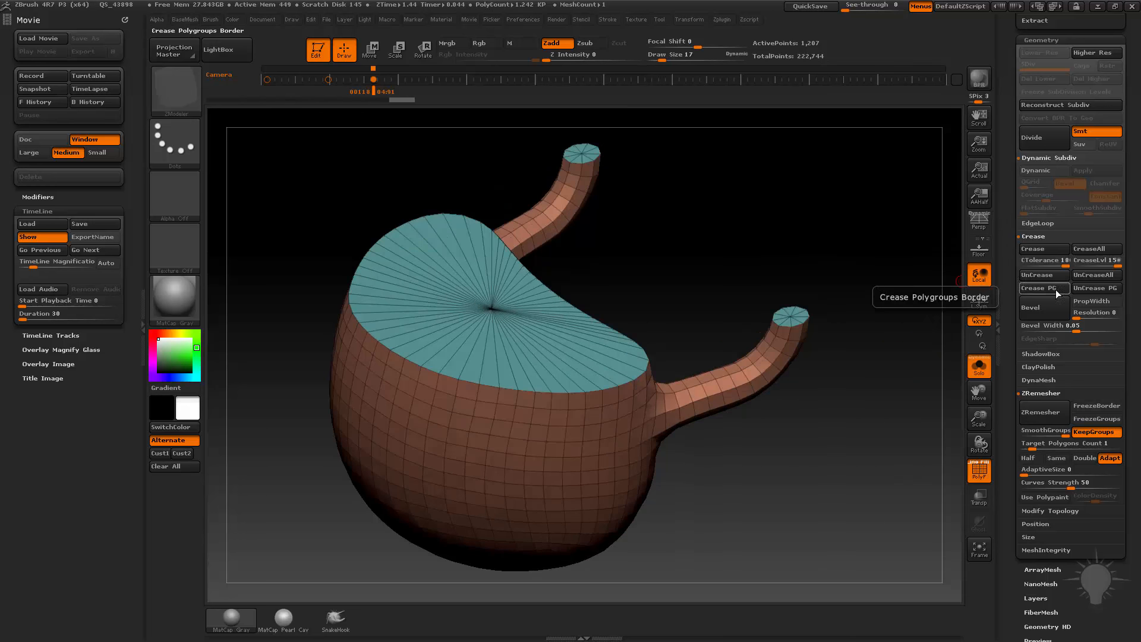
{"action": "left_click", "coordinate": [1040, 288]}
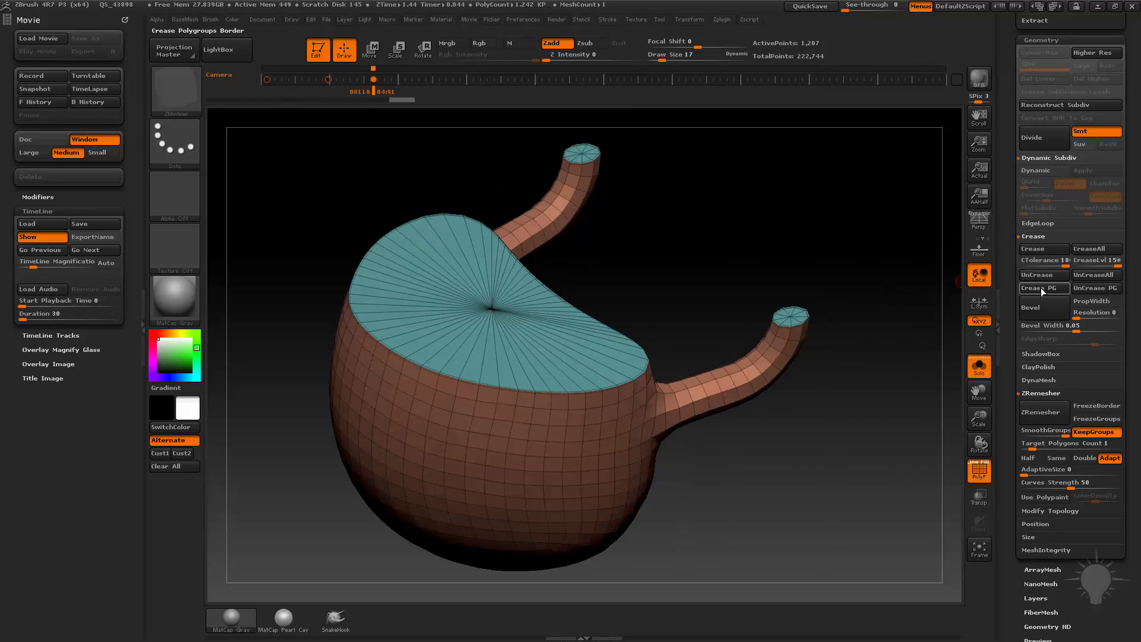
Turn on dynamic subdivision for the lower half, hide the wireframe, and show both halves
{"action": "left_click_drag", "start_coordinate": [827, 258], "coordinate": [814, 244], "text": "alt"}
{"action": "left_click_drag", "start_coordinate": [878, 272], "coordinate": [872, 233]}
{"action": "key", "text": "d"}
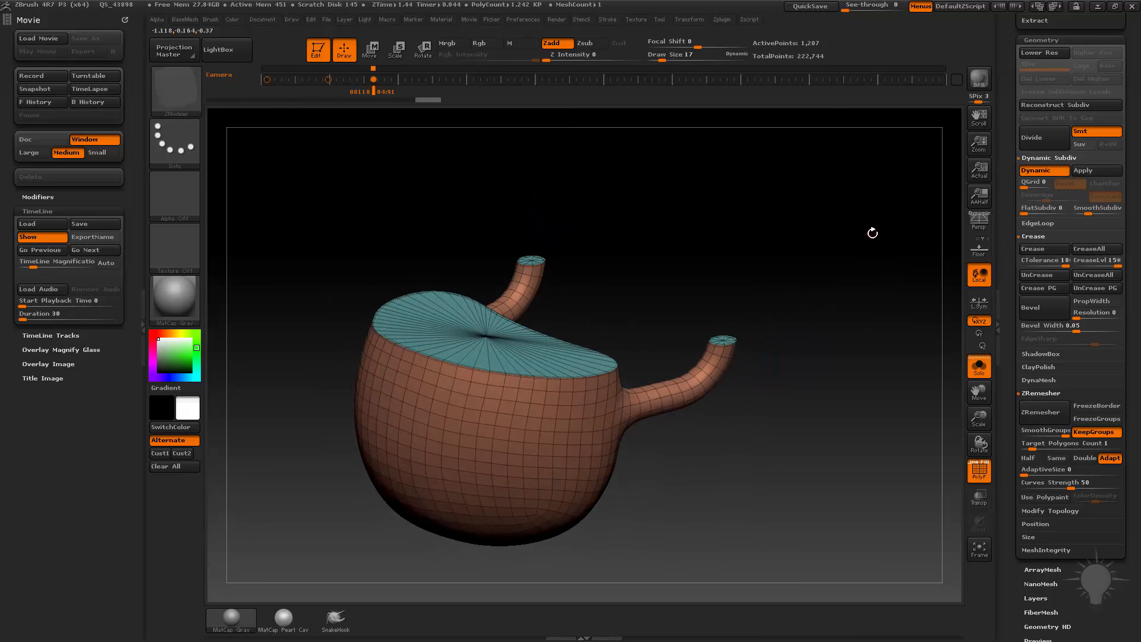
{"action": "key", "text": "shift+f"}
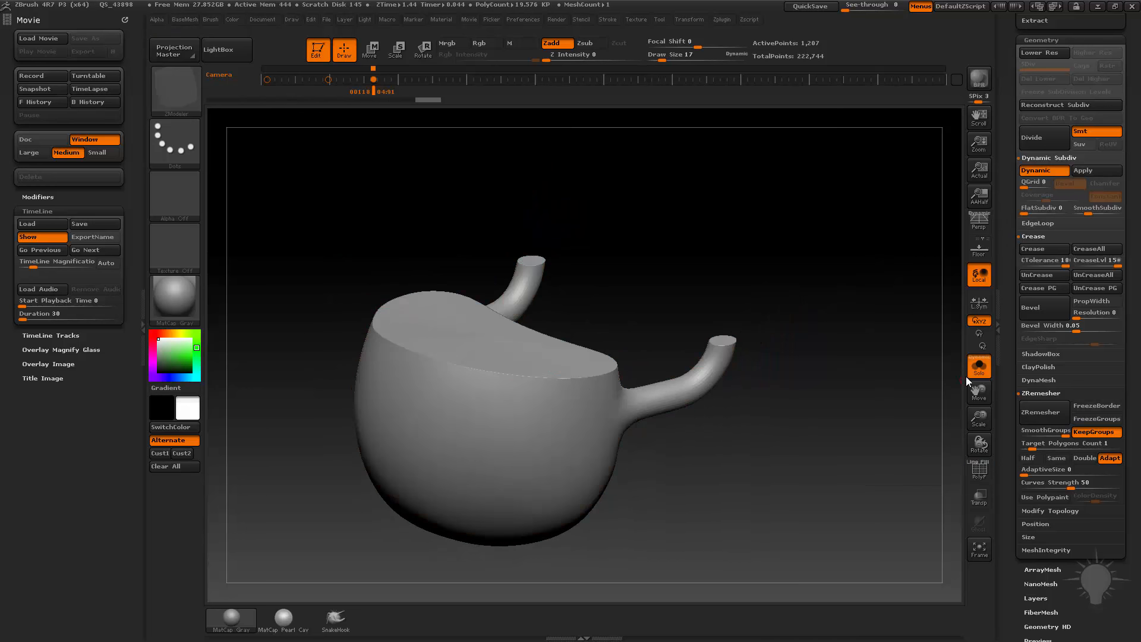
{"action": "left_click", "coordinate": [977, 366]}
{"action": "left_click_drag", "start_coordinate": [836, 298], "coordinate": [559, 327]}
Crease the polygroup borders of the upper half and turn on its dynamic subdivision to check the seam
{"action": "left_click", "coordinate": [553, 316], "text": "alt"}
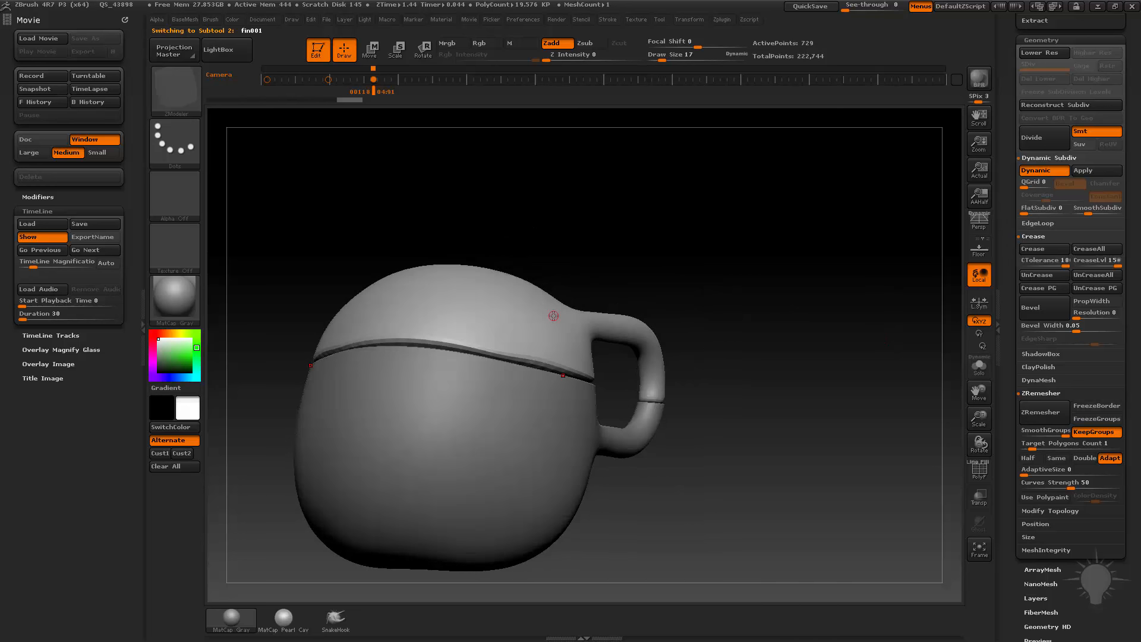
{"action": "key", "text": "shift+d"}
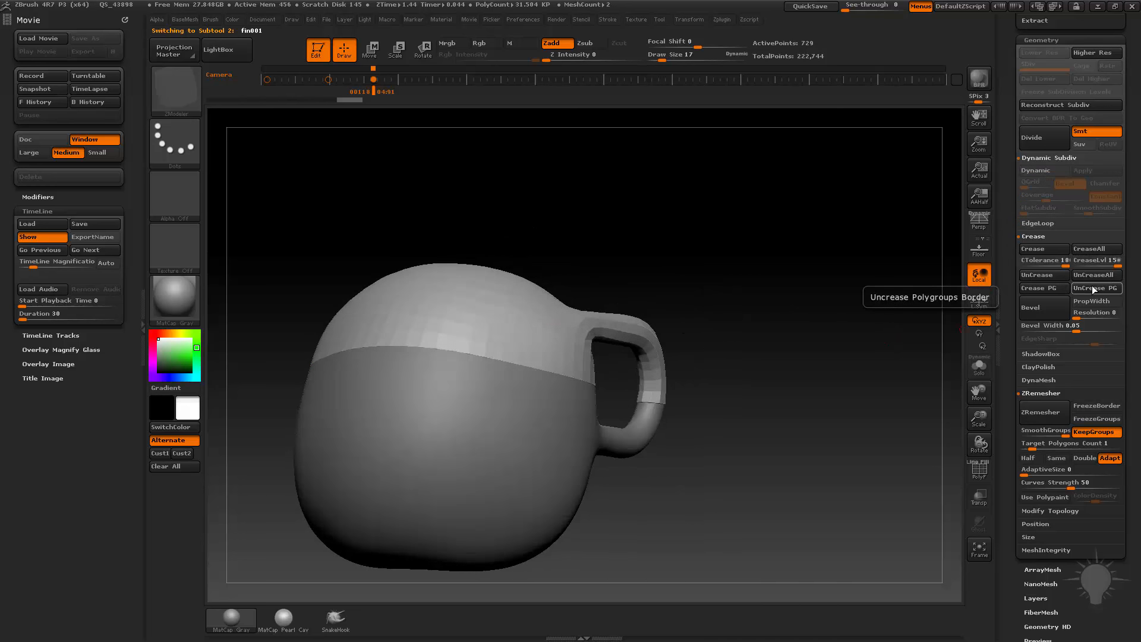
{"action": "left_click_drag", "start_coordinate": [792, 262], "coordinate": [798, 272]}
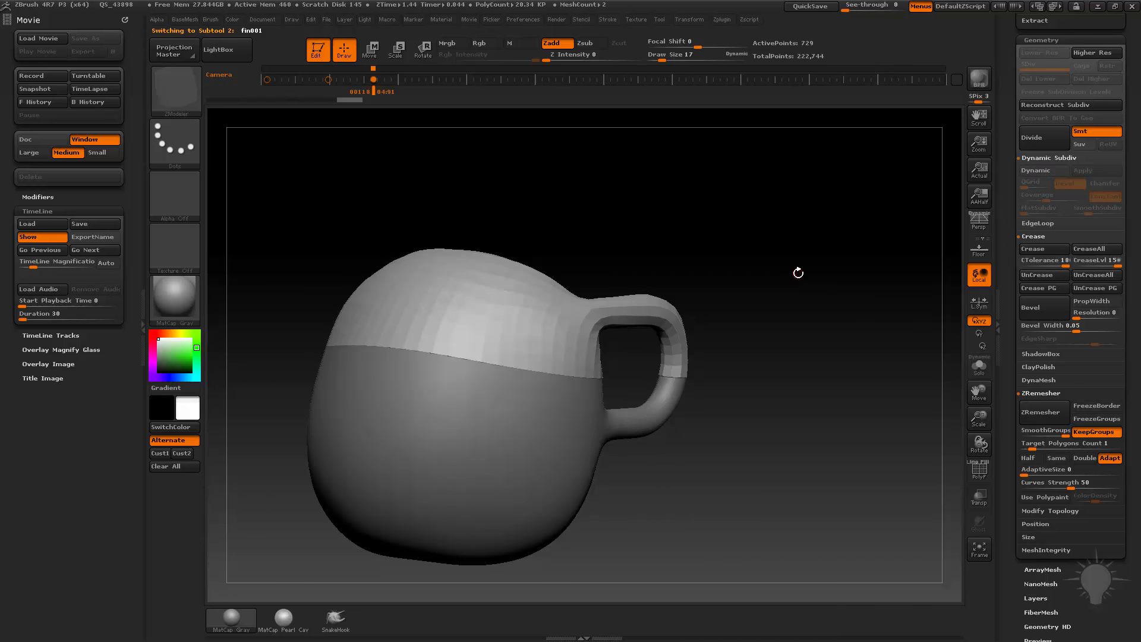
{"action": "key", "text": "d"}
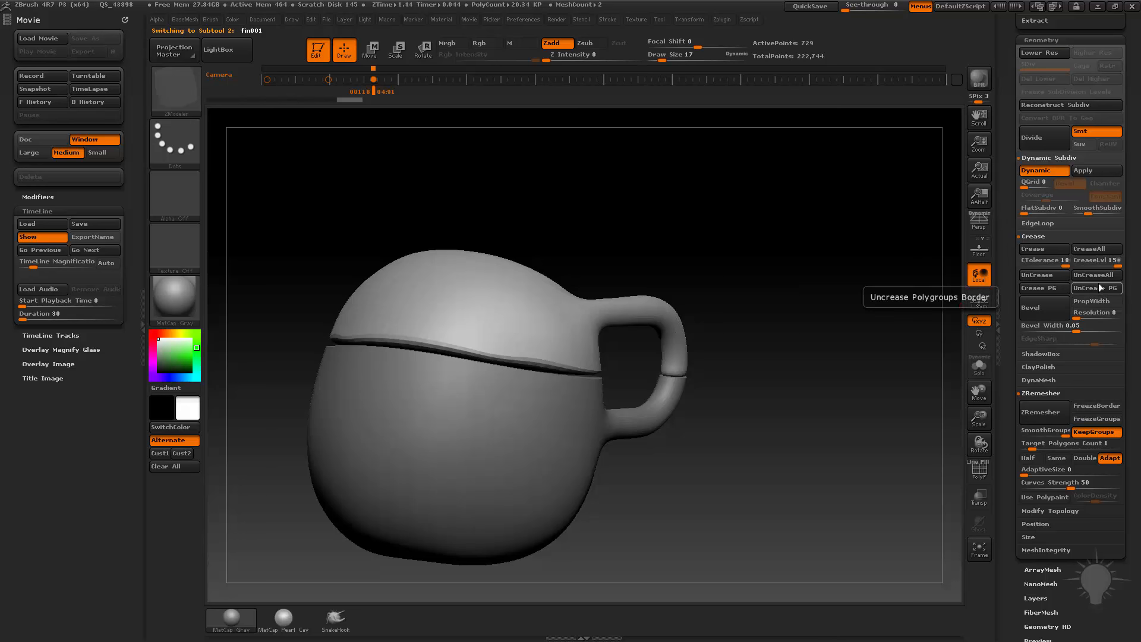
{"action": "mouse_move", "coordinate": [927, 279]}
{"action": "left_mouse_down"}
{"action": "mouse_move", "coordinate": [799, 268]}
{"action": "mouse_move", "coordinate": [951, 416]}
{"action": "left_mouse_up"}
{"action": "left_click", "coordinate": [979, 469]}
{"action": "key", "text": "shift+f"}
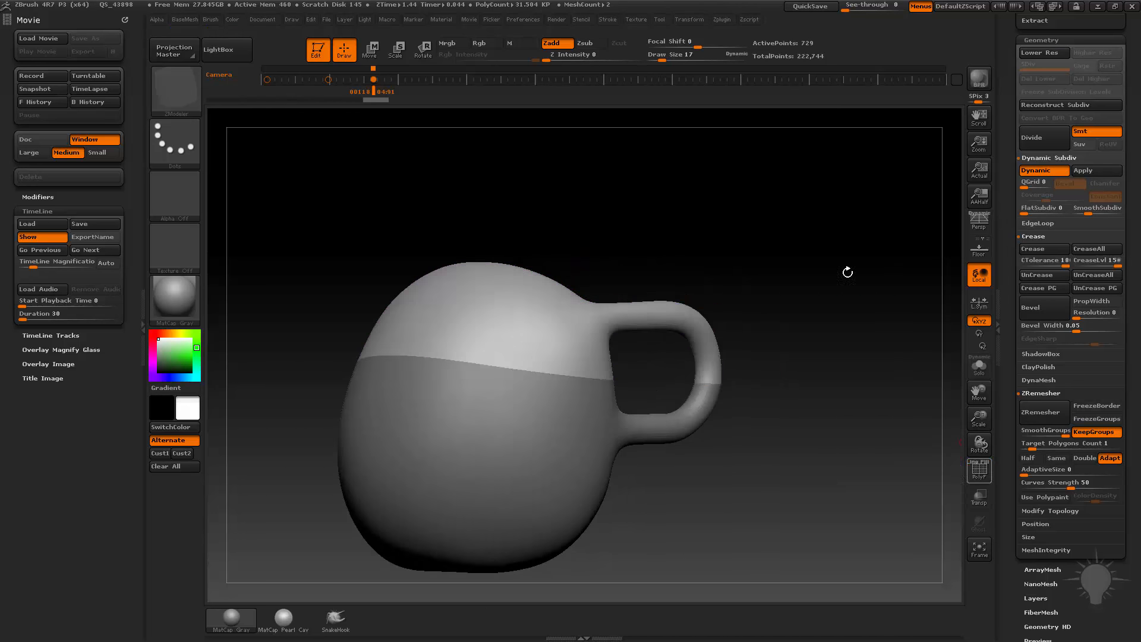
{"action": "left_click_drag", "start_coordinate": [848, 267], "coordinate": [842, 363]}
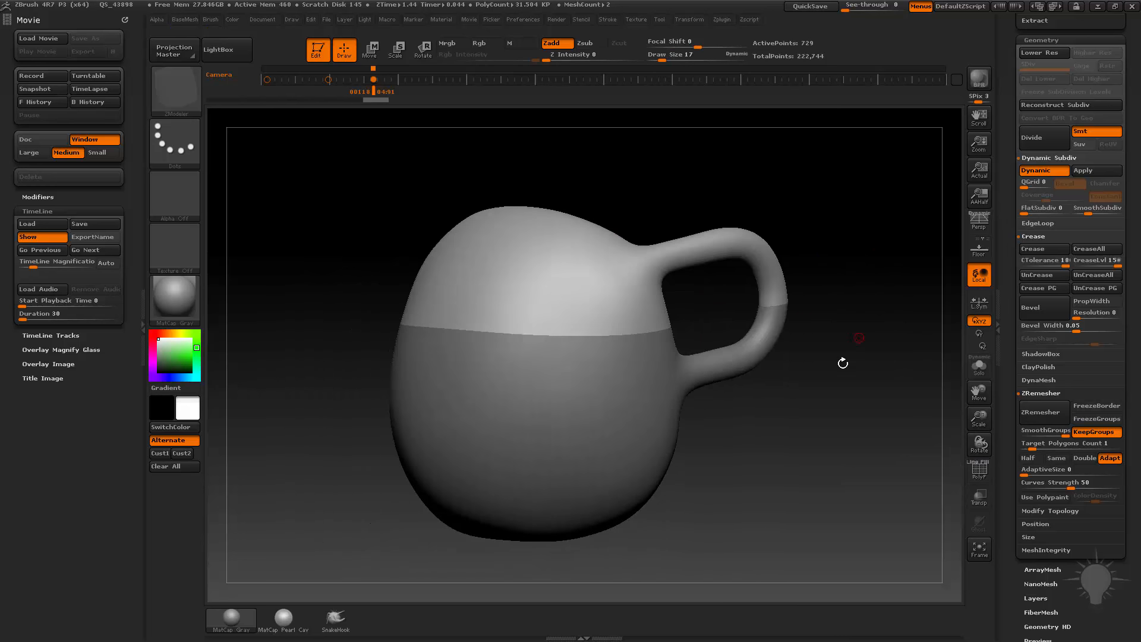
Isolate the upper half with dynamic subdivision off and the wireframe shown, and set the draw size to 6
{"action": "left_click", "coordinate": [634, 409], "text": "alt"}
{"action": "mouse_move", "coordinate": [878, 422]}
{"action": "left_mouse_down"}
{"action": "mouse_move", "coordinate": [772, 422]}
{"action": "mouse_move", "coordinate": [876, 420]}
{"action": "left_mouse_up"}
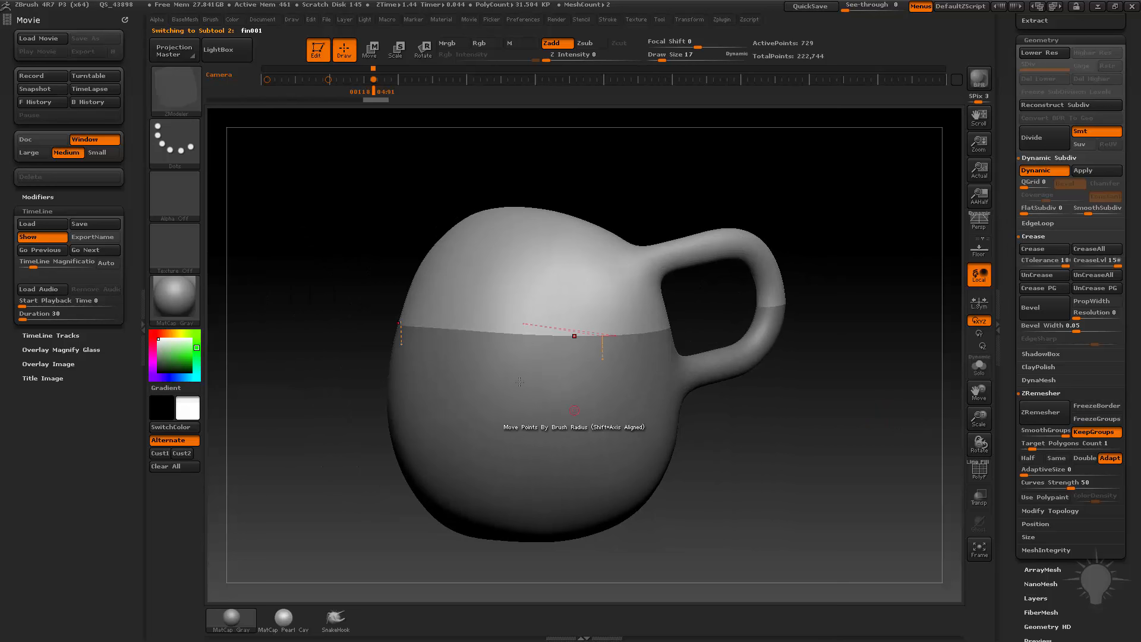
{"action": "left_click", "coordinate": [975, 368]}
{"action": "key", "text": "shift+d"}
{"action": "mouse_move", "coordinate": [815, 252]}
{"action": "left_mouse_down", "text": "alt"}
{"action": "mouse_move", "coordinate": [879, 310]}
{"action": "mouse_move", "coordinate": [827, 259]}
{"action": "mouse_move", "coordinate": [721, 291]}
{"action": "left_mouse_up", "text": "alt"}
{"action": "key", "text": "shift+f"}
{"action": "key", "text": "s"}
Bevel the upper half's creased edges and set the bevel width to about 0.014
{"action": "key", "text": "space"}
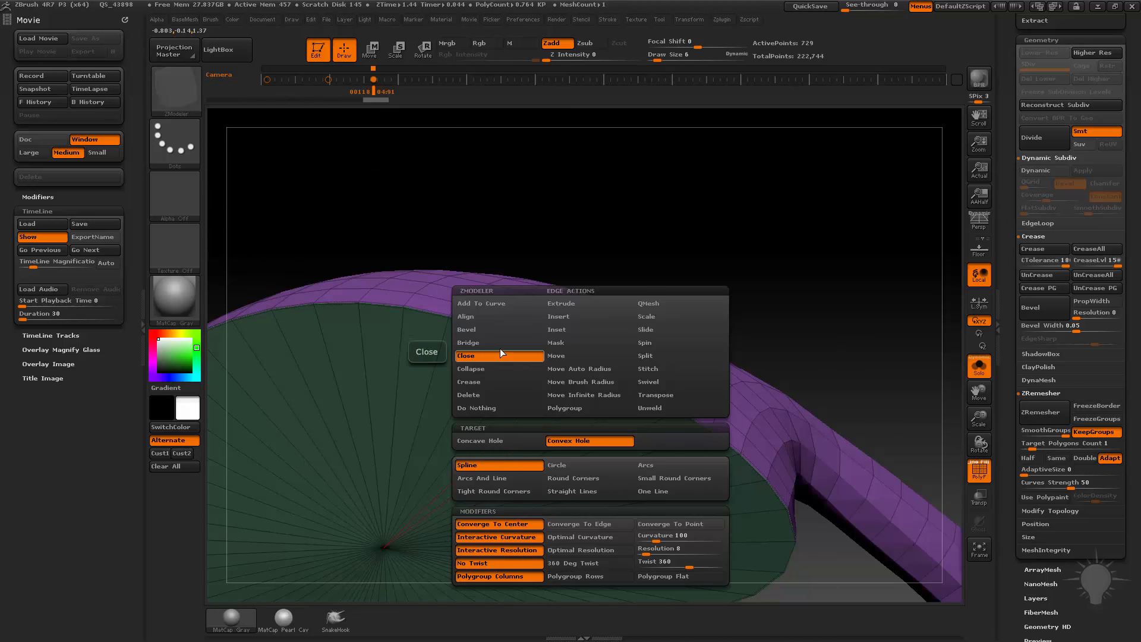
{"action": "left_click_drag", "start_coordinate": [793, 242], "coordinate": [934, 260]}
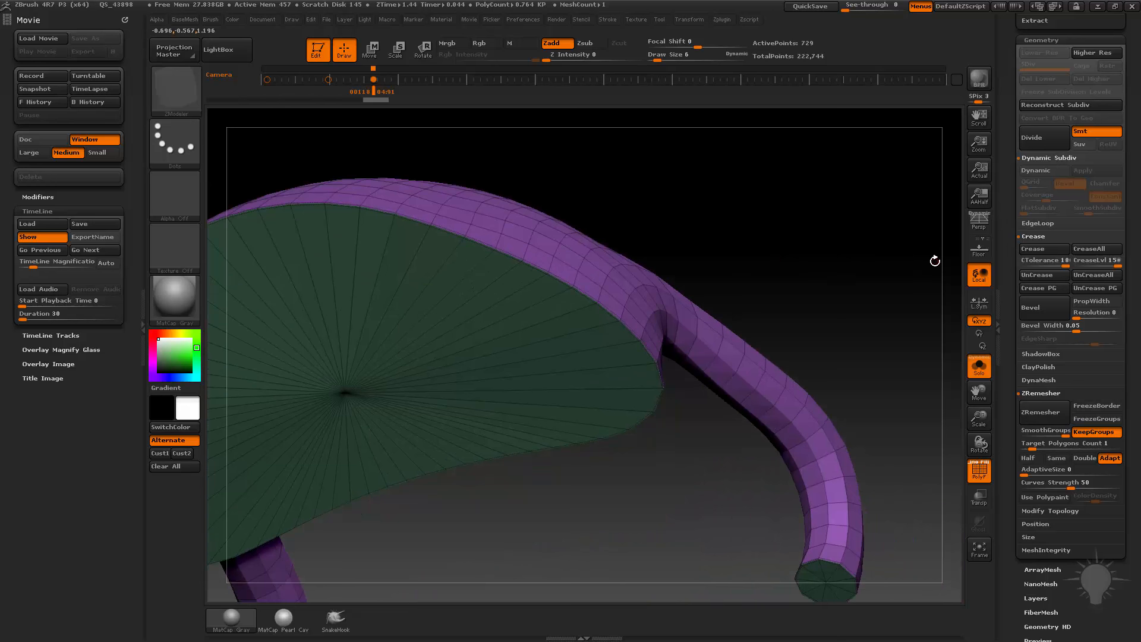
{"action": "left_click", "coordinate": [1046, 312]}
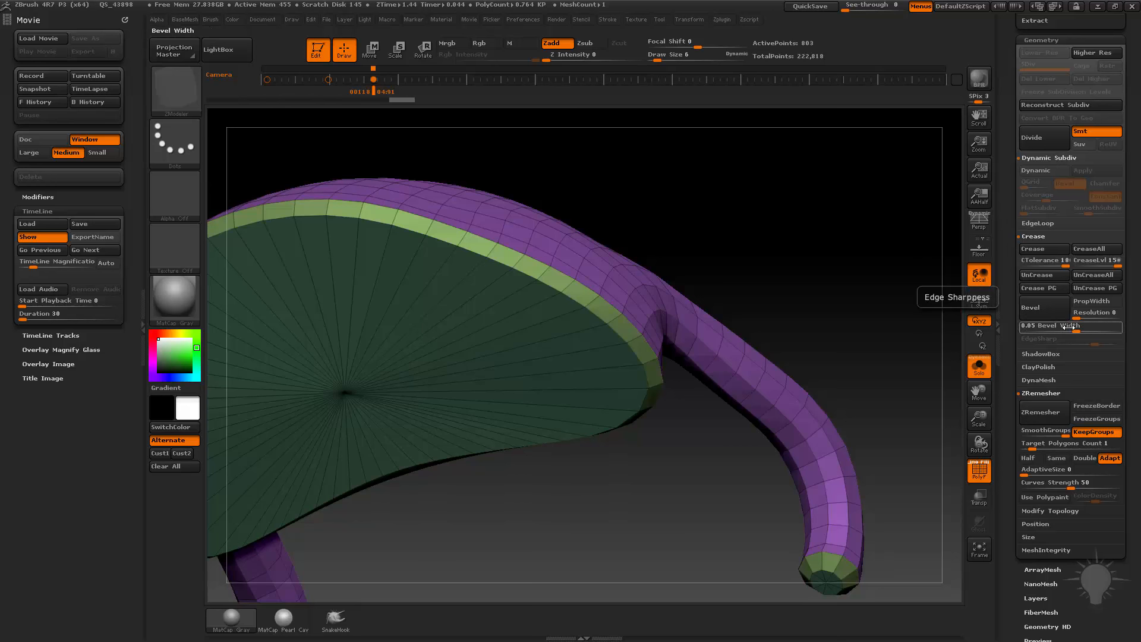
{"action": "left_click_drag", "start_coordinate": [1071, 328], "coordinate": [1062, 328]}
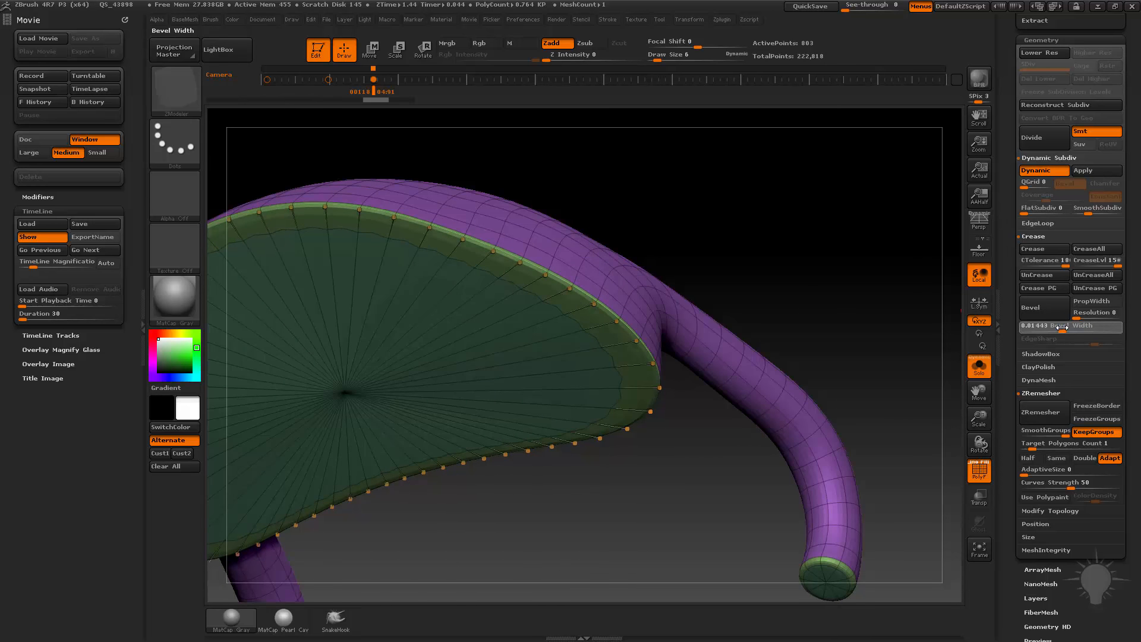
Turn off the upper half's dynamic subdivision and undo the bevel on its creased edges
{"action": "key", "text": "shift+d"}
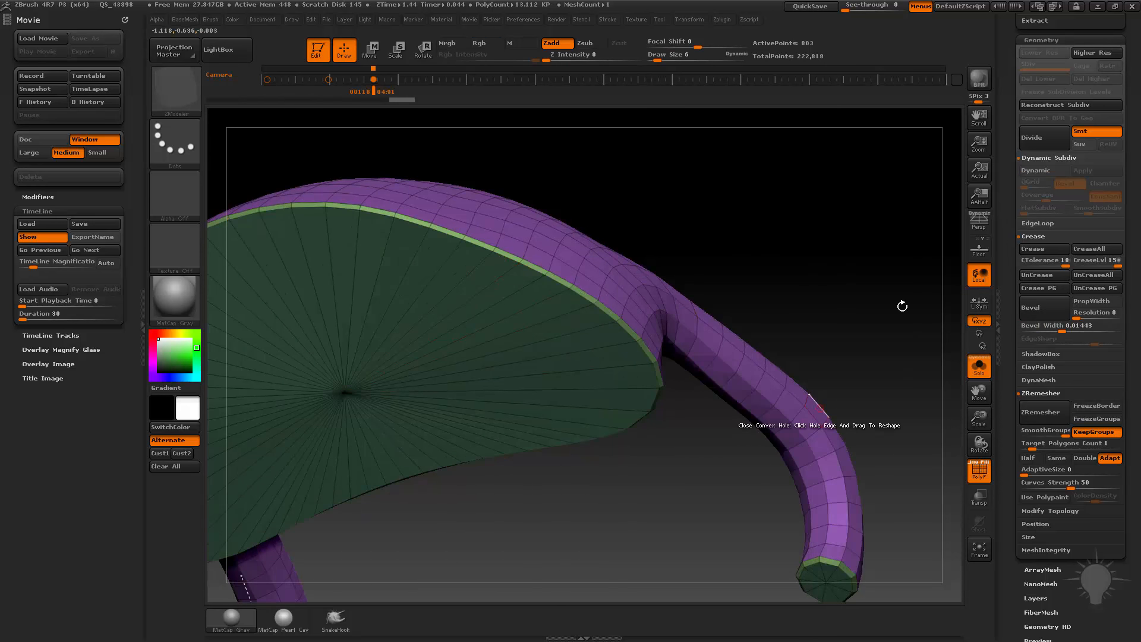
{"action": "mouse_move", "coordinate": [901, 306]}
{"action": "left_mouse_down"}
{"action": "mouse_move", "coordinate": [845, 302]}
{"action": "mouse_move", "coordinate": [892, 306]}
{"action": "left_mouse_up"}
{"action": "key", "text": "ctrl+z"}
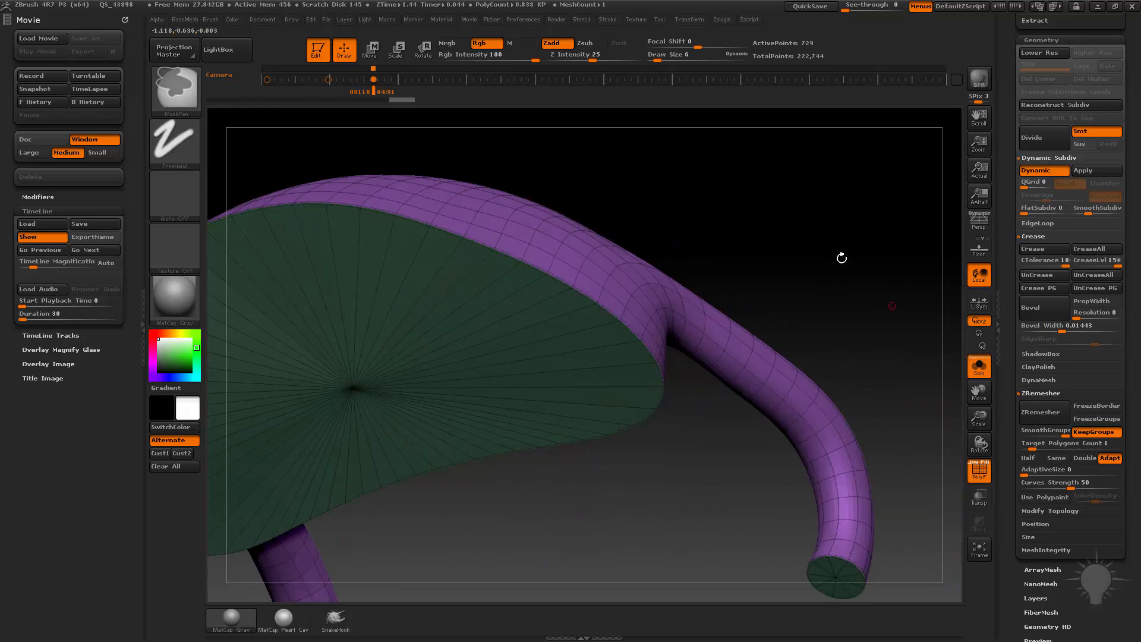
Set the ZModeler edge action to Bevel with the EdgeLoop Complete target, try it on the upper half's large cap, and undo it
{"action": "key", "text": "space"}
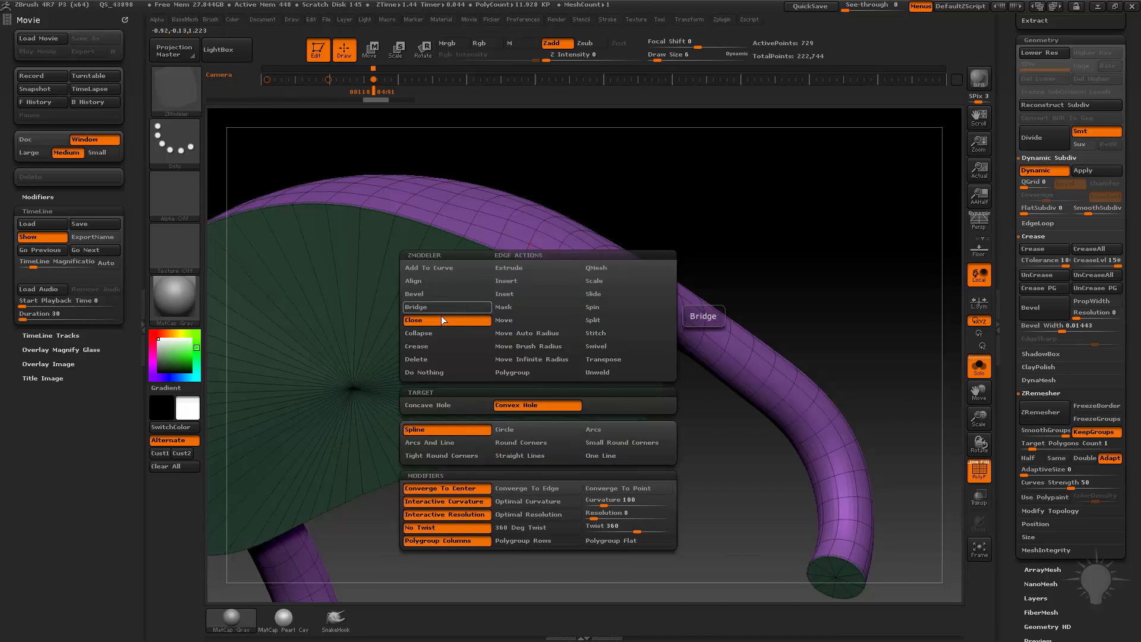
{"action": "left_click", "coordinate": [429, 294]}
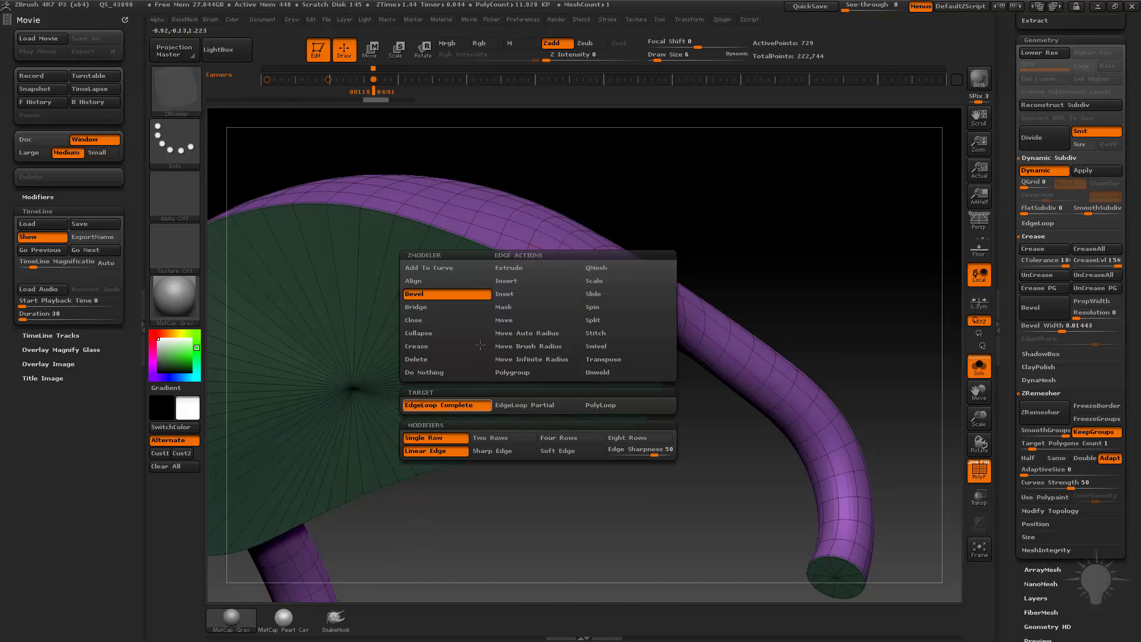
{"action": "left_click", "coordinate": [446, 383]}
{"action": "key", "text": "space"}
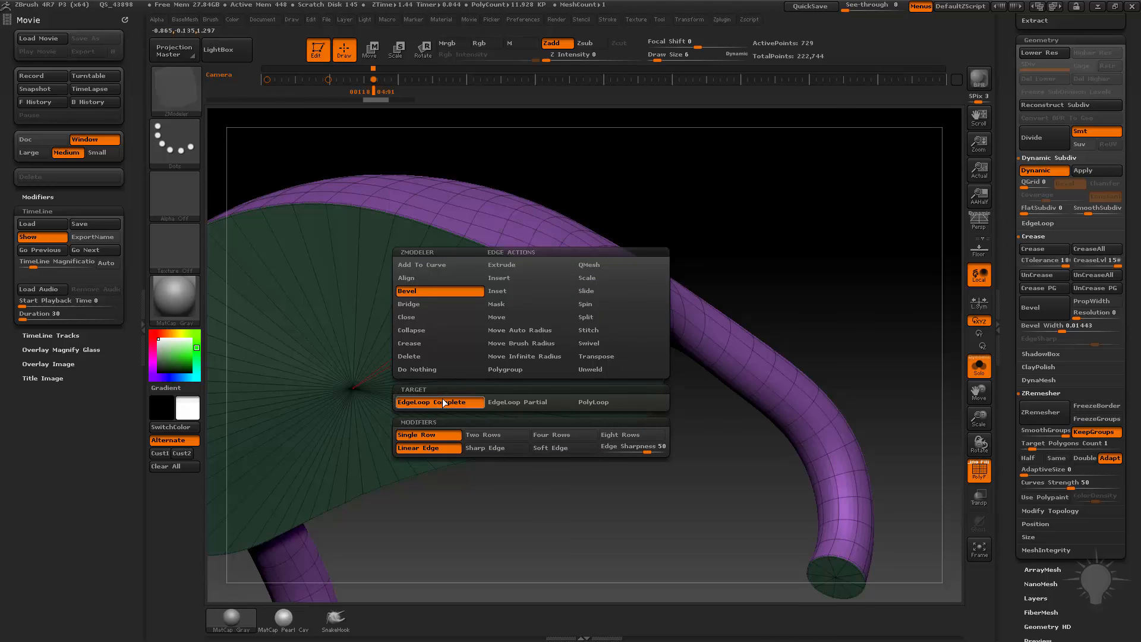
{"action": "left_click", "coordinate": [564, 285]}
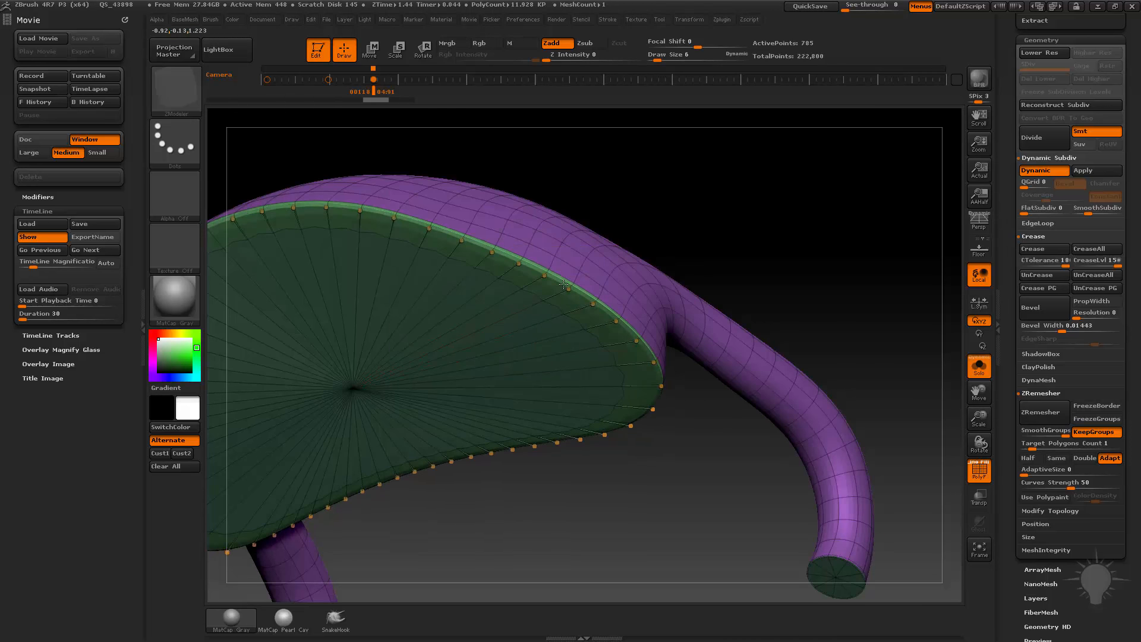
{"action": "key", "text": "ctrl+z"}
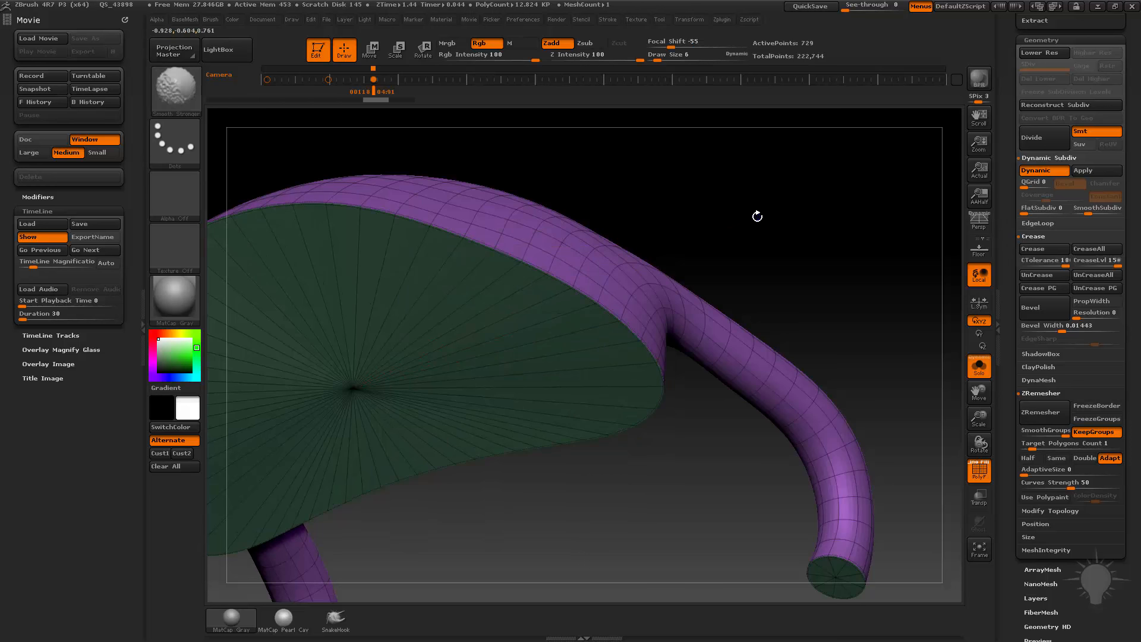
With dynamic subdivision off, bevel the complete edge loops around the upper half's large cap and its handle end caps
{"action": "key", "text": "shift+d"}
{"action": "left_click", "coordinate": [583, 294]}
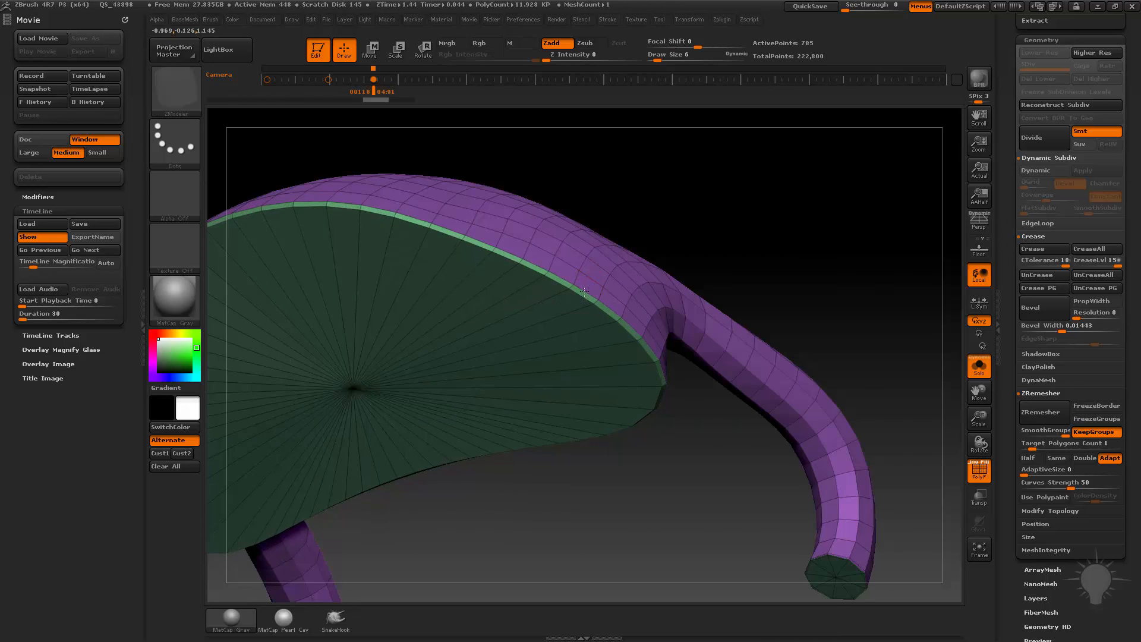
{"action": "left_click_drag", "start_coordinate": [871, 287], "coordinate": [804, 183], "text": "alt"}
{"action": "left_click", "coordinate": [786, 457]}
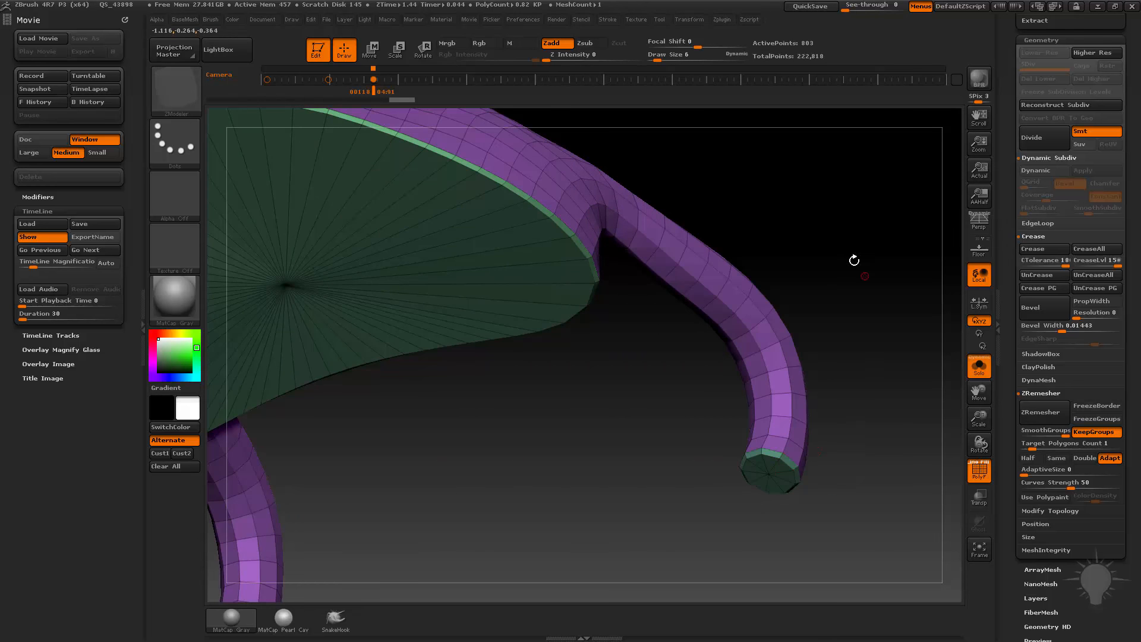
Isolate the upper half's flat cap faces, assign them a new polygroup, and unhide the rest of the mesh
{"action": "left_click_drag", "start_coordinate": [854, 261], "coordinate": [805, 347], "text": "alt"}
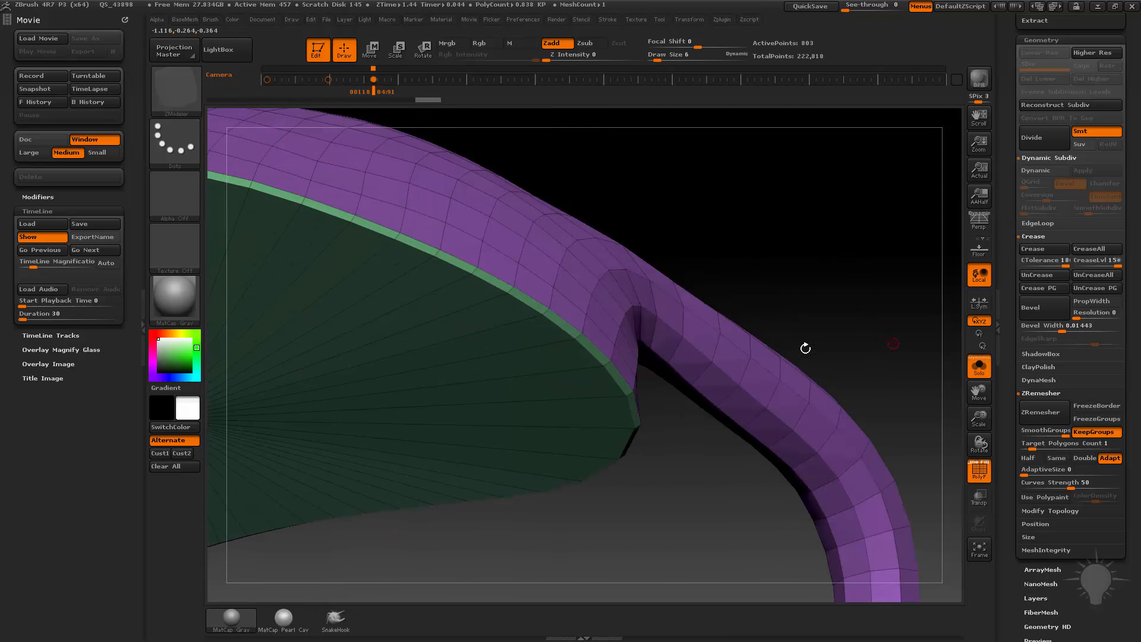
{"action": "key", "text": "ctrl+shift"}
{"action": "left_click_drag", "start_coordinate": [685, 207], "coordinate": [765, 71], "text": "alt"}
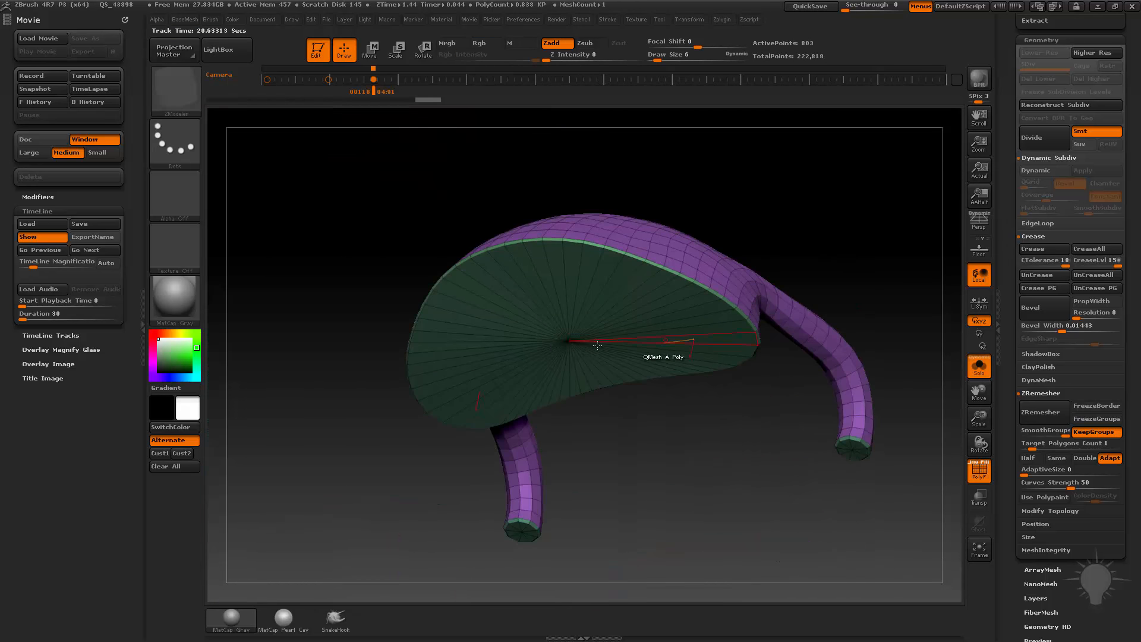
{"action": "left_click", "coordinate": [575, 343], "text": "ctrl+shift"}
{"action": "key", "text": "ctrl"}
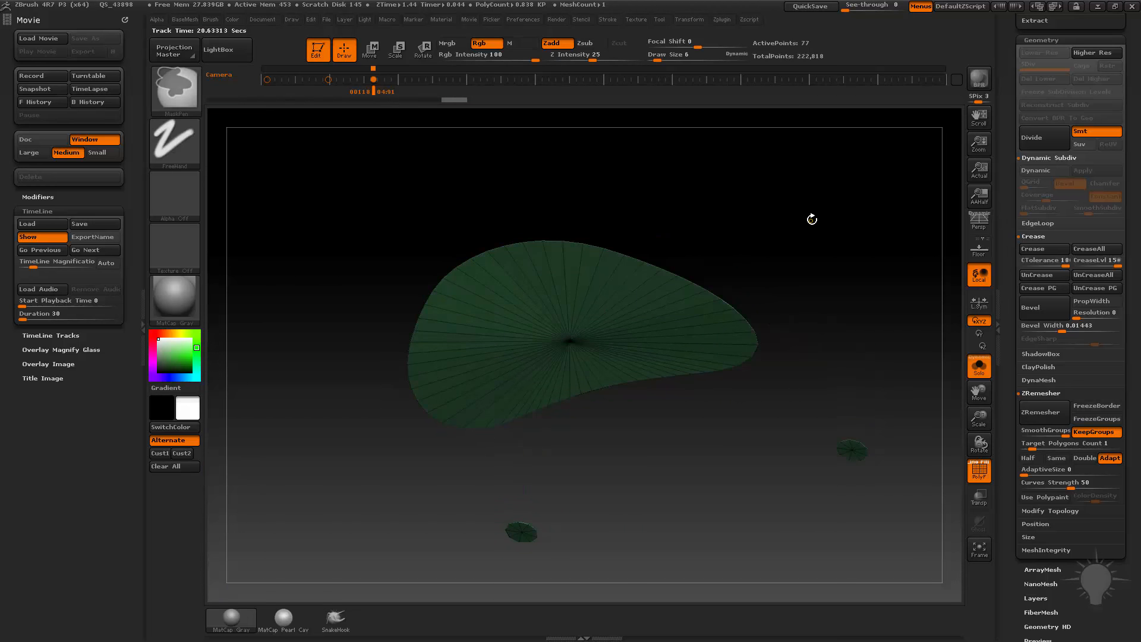
{"action": "key", "text": "ctrl+w"}
{"action": "left_click", "coordinate": [820, 219], "text": "ctrl+shift"}
{"action": "left_click_drag", "start_coordinate": [823, 220], "coordinate": [743, 279], "text": "alt"}
{"action": "left_click_drag", "start_coordinate": [927, 228], "coordinate": [890, 232]}
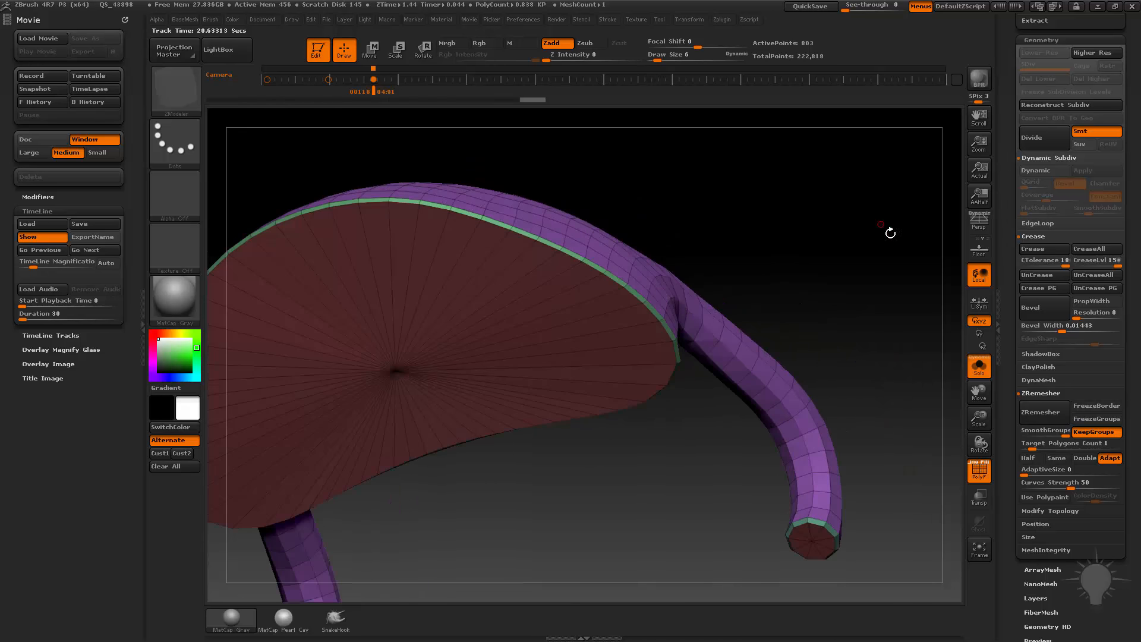
Crease the upper half's polygroup borders, turn on dynamic subdivision, and show both halves without the wireframe
{"action": "left_click", "coordinate": [1050, 293]}
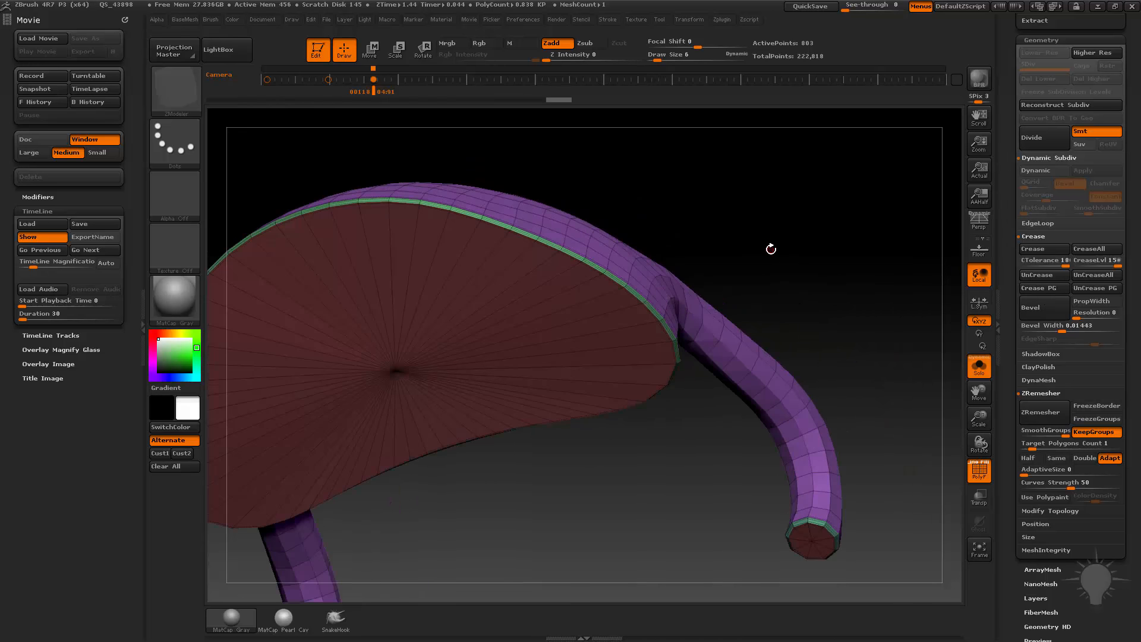
{"action": "key", "text": "d"}
{"action": "left_click", "coordinate": [978, 474]}
{"action": "left_click_drag", "start_coordinate": [879, 333], "coordinate": [918, 378], "text": "alt"}
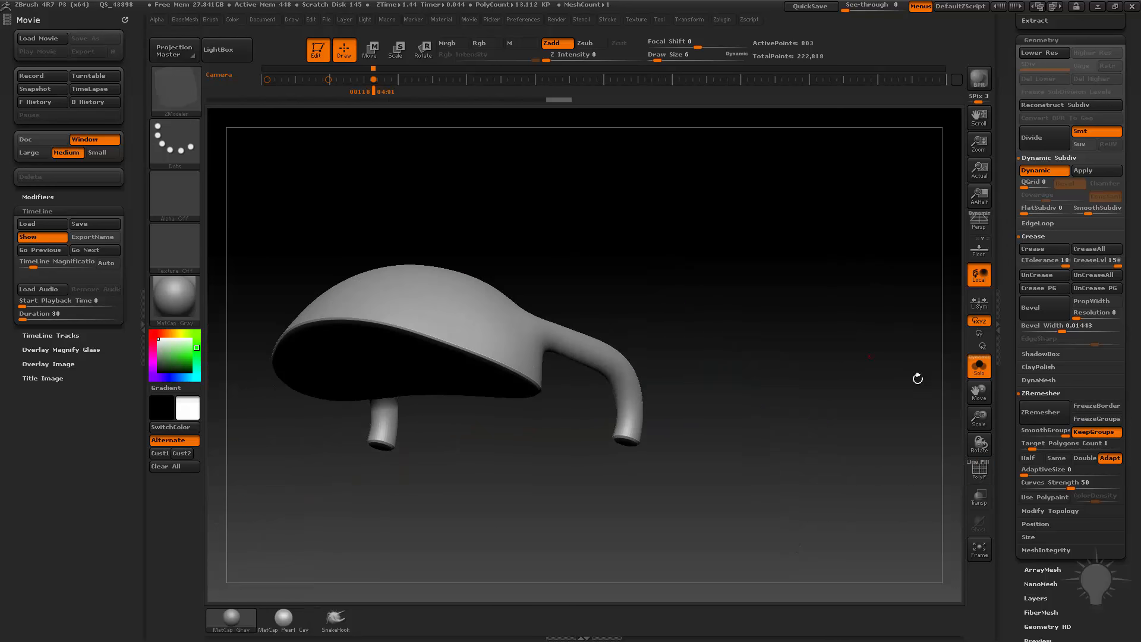
{"action": "left_click", "coordinate": [977, 368]}
{"action": "left_click_drag", "start_coordinate": [820, 279], "coordinate": [868, 330]}
Select the lower half, isolate it, and show its wireframe around the cap edge
{"action": "left_click", "coordinate": [645, 417], "text": "alt"}
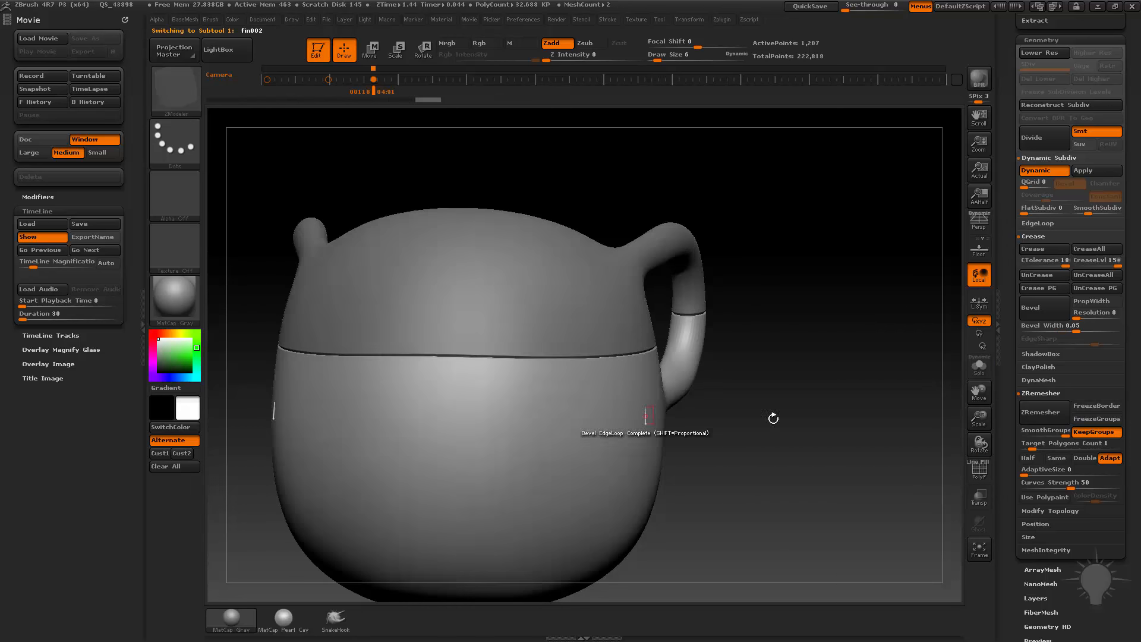
{"action": "left_click", "coordinate": [972, 373]}
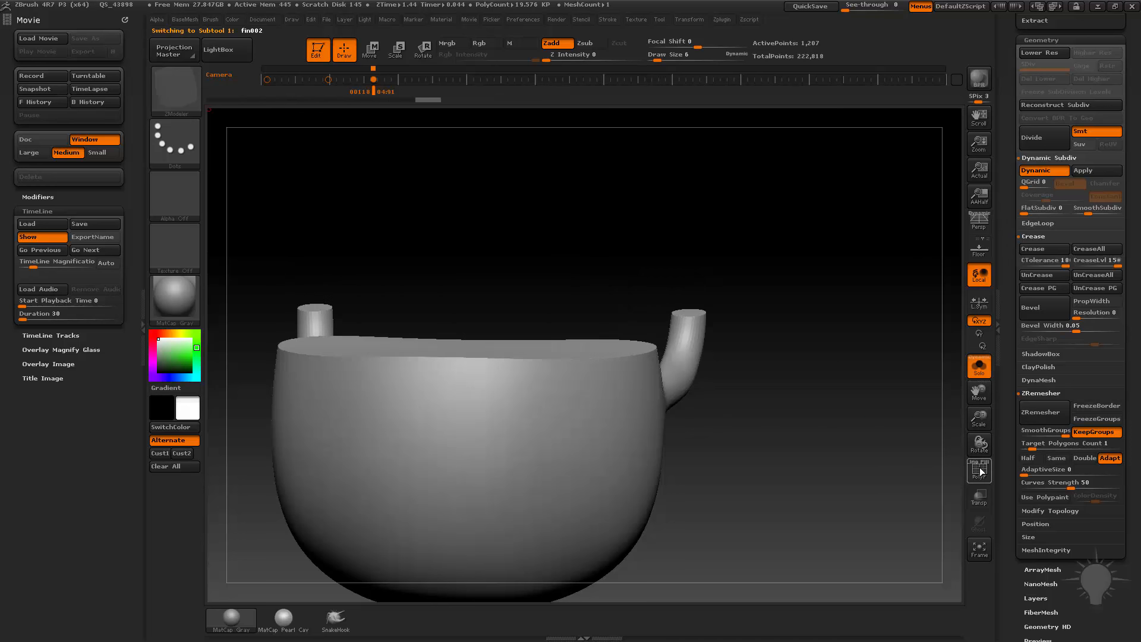
{"action": "left_click", "coordinate": [979, 471]}
{"action": "left_click_drag", "start_coordinate": [901, 350], "coordinate": [860, 423], "text": "alt"}
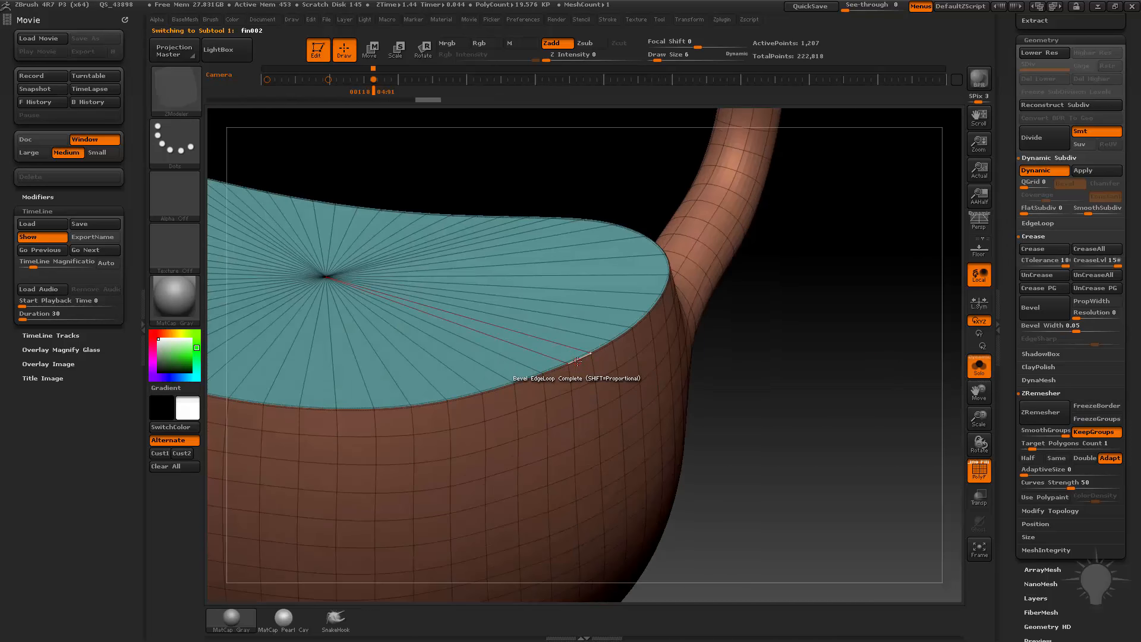
Bevel the lower half's creased edges and set the bevel width to about 0.011
{"action": "left_click", "coordinate": [1033, 312]}
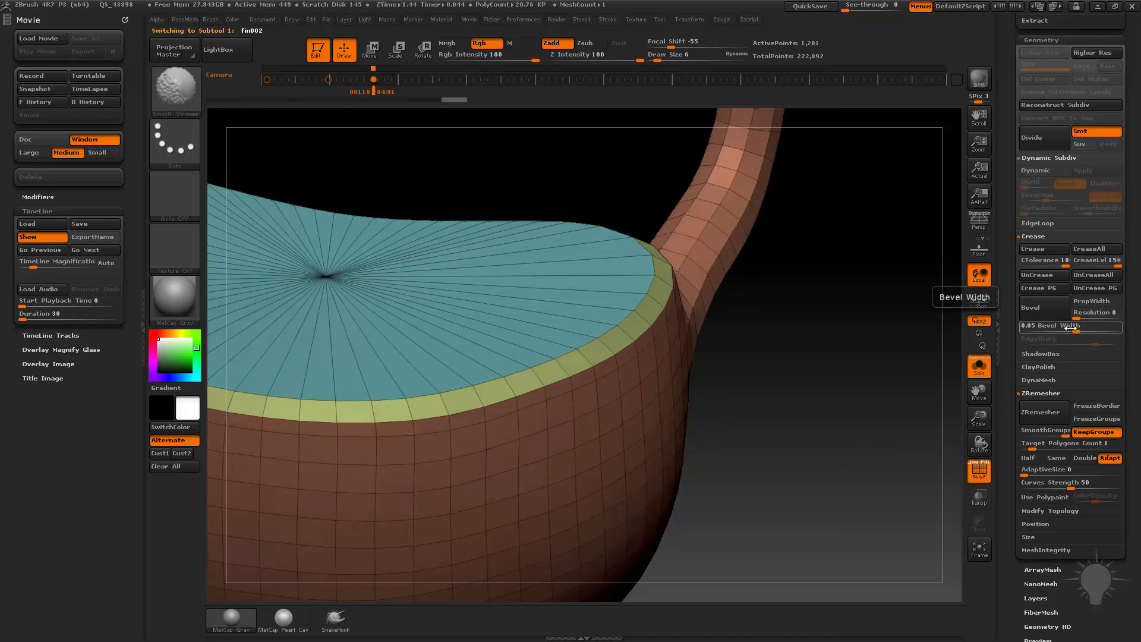
{"action": "left_click_drag", "start_coordinate": [1069, 326], "coordinate": [1062, 330]}
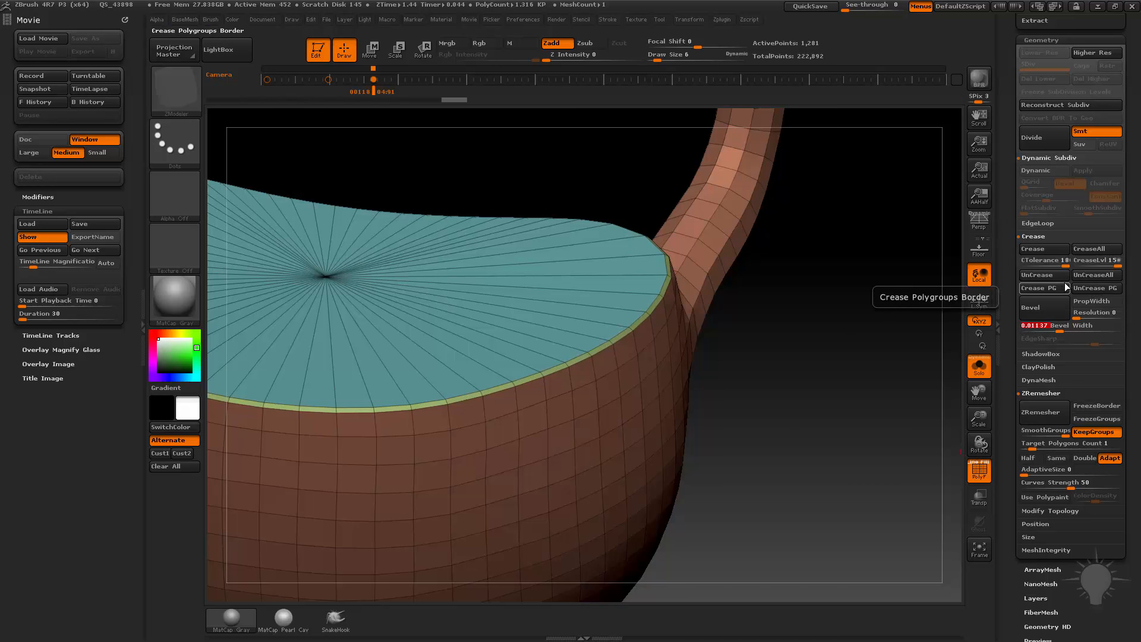
{"action": "key", "text": "f"}
{"action": "left_click_drag", "start_coordinate": [806, 286], "coordinate": [916, 469]}
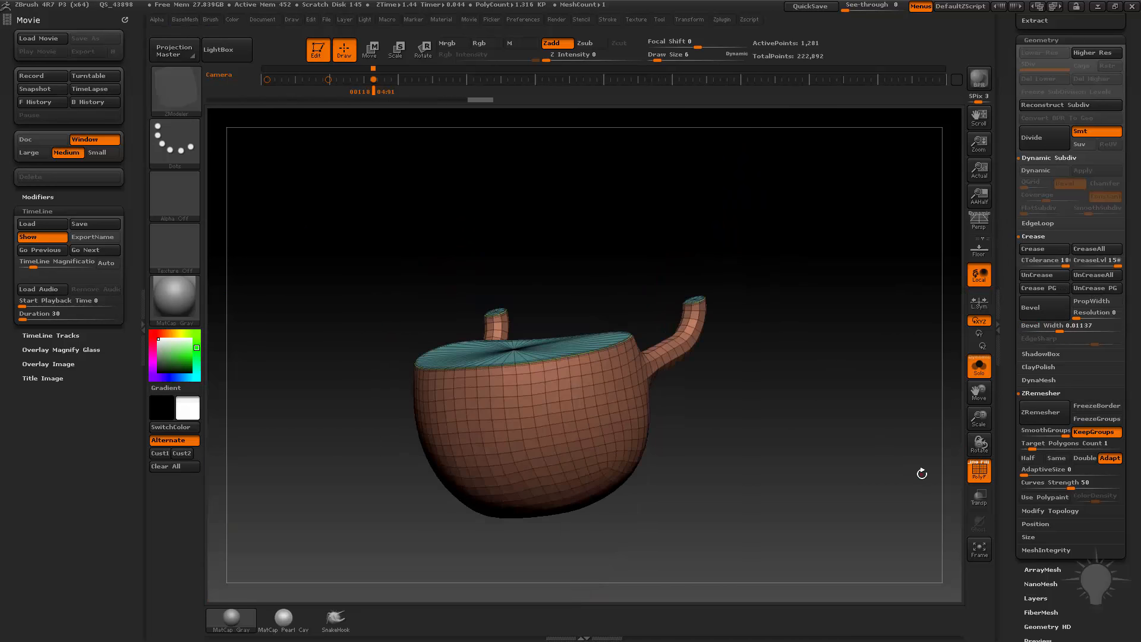
Turn on the lower half's dynamic subdivision, hide the wireframe, and inspect the seam with both halves shown
{"action": "key", "text": "d"}
{"action": "left_click", "coordinate": [977, 475]}
{"action": "left_click", "coordinate": [978, 365]}
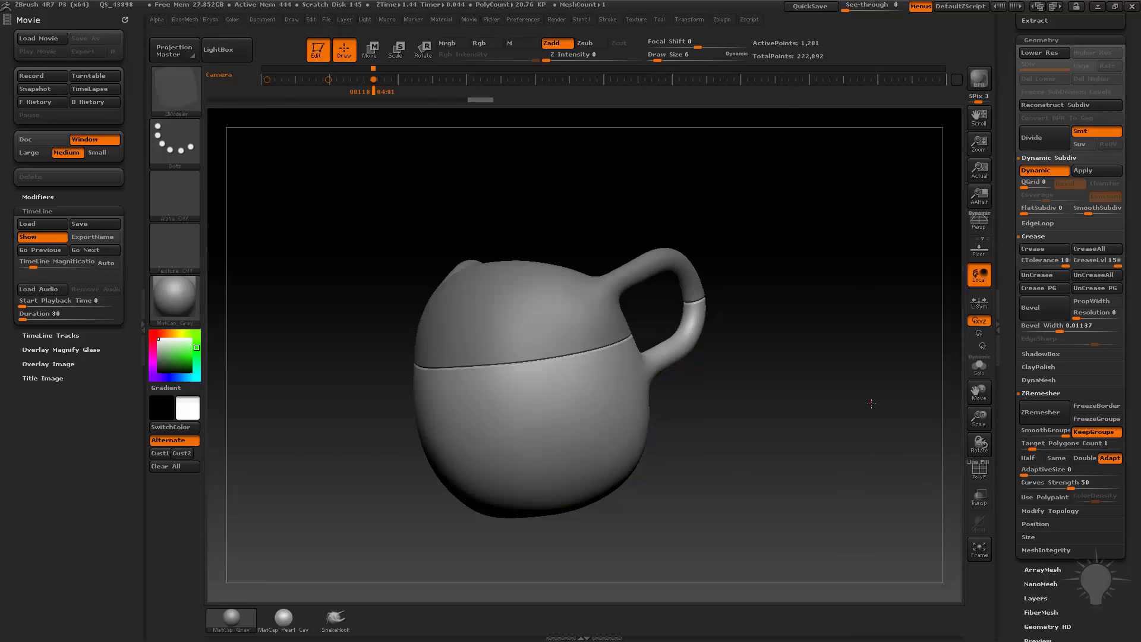
{"action": "left_click_drag", "start_coordinate": [832, 380], "coordinate": [819, 343]}
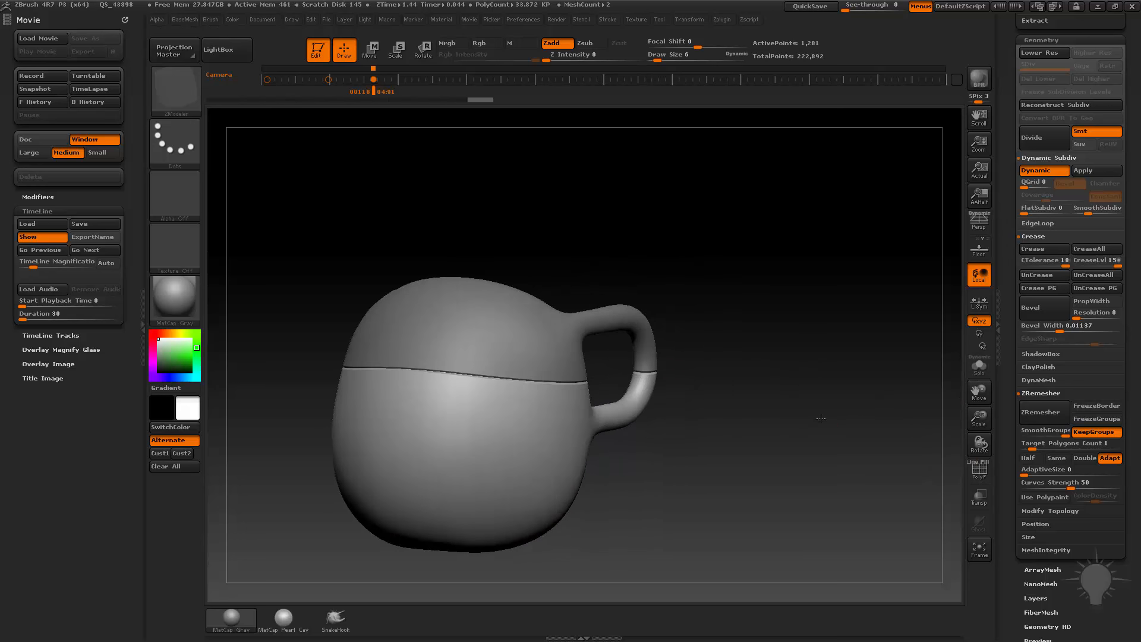
{"action": "left_click_drag", "start_coordinate": [820, 419], "coordinate": [867, 412]}
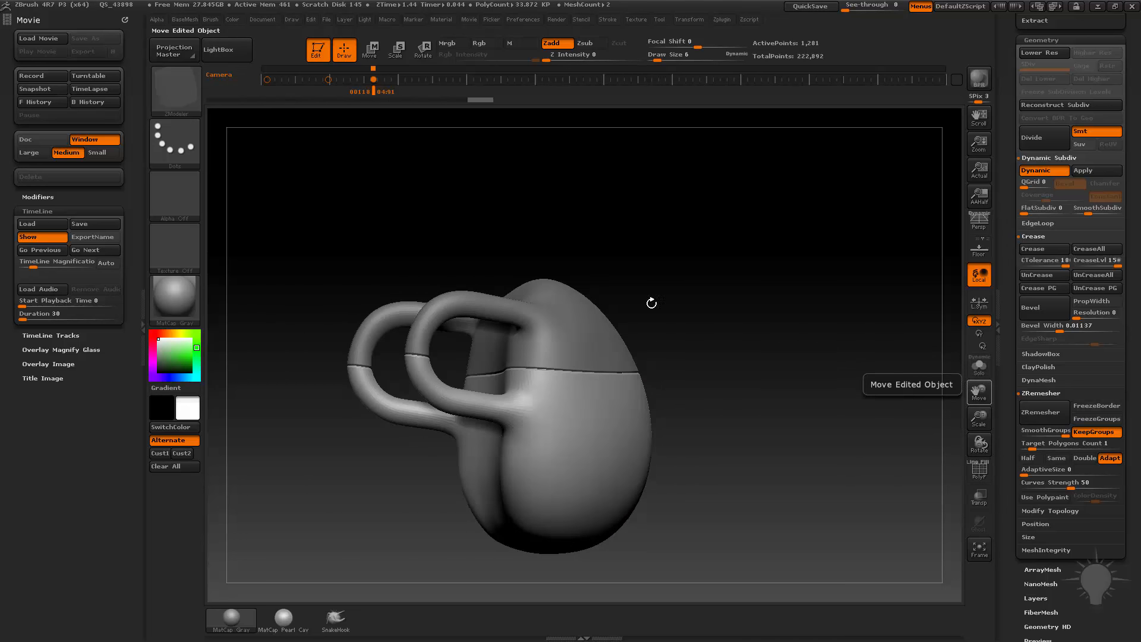
{"action": "left_click_drag", "start_coordinate": [657, 297], "coordinate": [592, 359]}
Switch to the Standard brush with a draw size of 82 and make the upper half the active subtool
{"action": "key", "text": "b"}
{"action": "key", "text": "s"}
{"action": "key", "text": "t"}
{"action": "key", "text": "s"}
{"action": "key", "text": "s"}
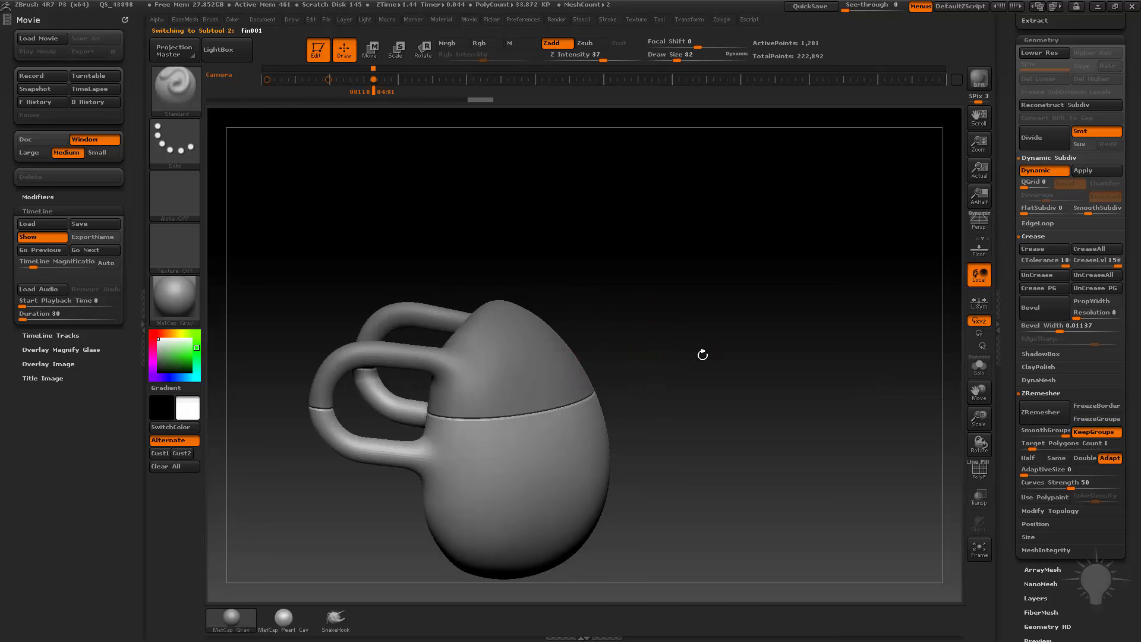
Switch to the Move brush with a draw size of 434
{"action": "mouse_move", "coordinate": [702, 355]}
{"action": "left_mouse_down"}
{"action": "mouse_move", "coordinate": [706, 336]}
{"action": "mouse_move", "coordinate": [663, 381]}
{"action": "left_mouse_up"}
{"action": "key", "text": "s"}
{"action": "left_click", "coordinate": [695, 382]}
{"action": "key", "text": "b"}
{"action": "key", "text": "m"}
{"action": "key", "text": "v"}
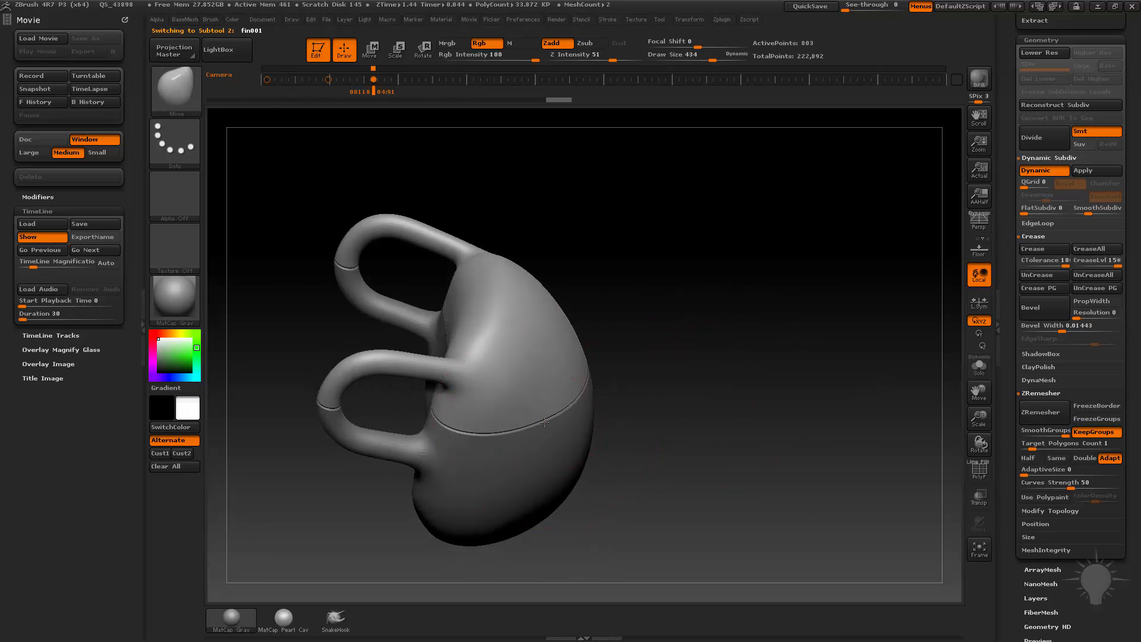
{"action": "mouse_move", "coordinate": [626, 382]}
{"action": "left_mouse_down"}
{"action": "mouse_move", "coordinate": [623, 313]}
{"action": "mouse_move", "coordinate": [626, 326]}
{"action": "mouse_move", "coordinate": [664, 338]}
{"action": "mouse_move", "coordinate": [805, 346]}
{"action": "left_mouse_up"}
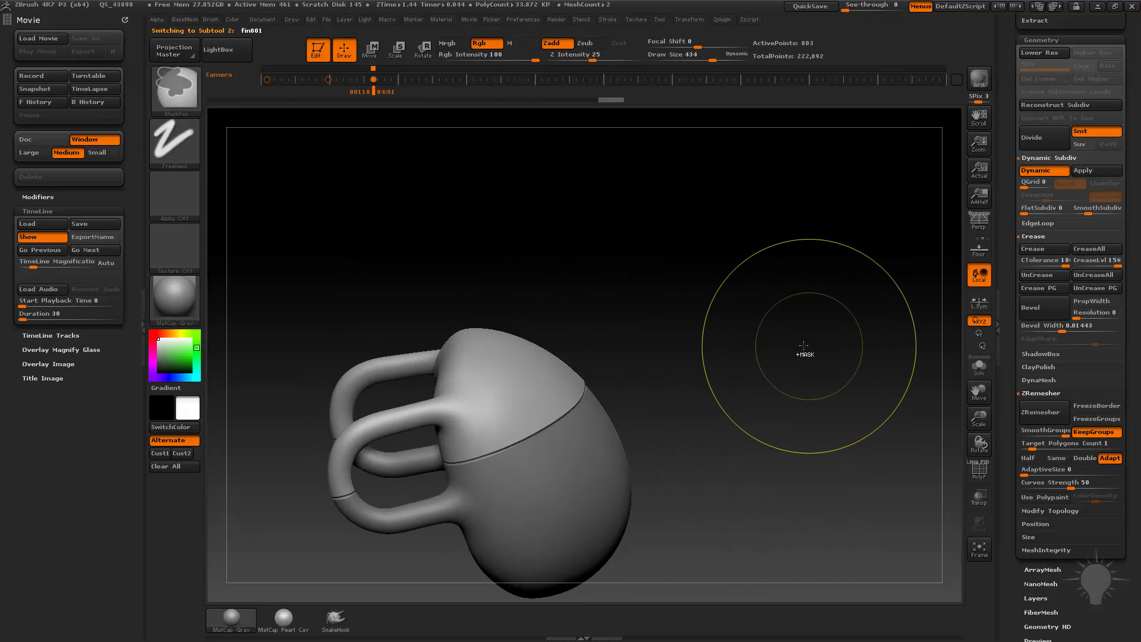
Toggle the upper half's dynamic subdivision off and on, and return to the Standard brush with a draw size of 32
{"action": "key", "text": "shift+d"}
{"action": "key", "text": "s"}
{"action": "left_click", "coordinate": [770, 368]}
{"action": "mouse_move", "coordinate": [763, 377]}
{"action": "left_mouse_down"}
{"action": "mouse_move", "coordinate": [783, 367]}
{"action": "mouse_move", "coordinate": [763, 381]}
{"action": "mouse_move", "coordinate": [768, 390]}
{"action": "mouse_move", "coordinate": [792, 359]}
{"action": "left_mouse_up"}
{"action": "key", "text": "d"}
{"action": "key", "text": "b"}
{"action": "key", "text": "s"}
{"action": "key", "text": "t"}
{"action": "key", "text": "s"}
{"action": "left_click", "coordinate": [745, 382]}
Bring up the subtool list, display the character reference image, and go to the first camera keyframe with the back view
{"action": "left_click_drag", "start_coordinate": [1007, 316], "coordinate": [1006, 551]}
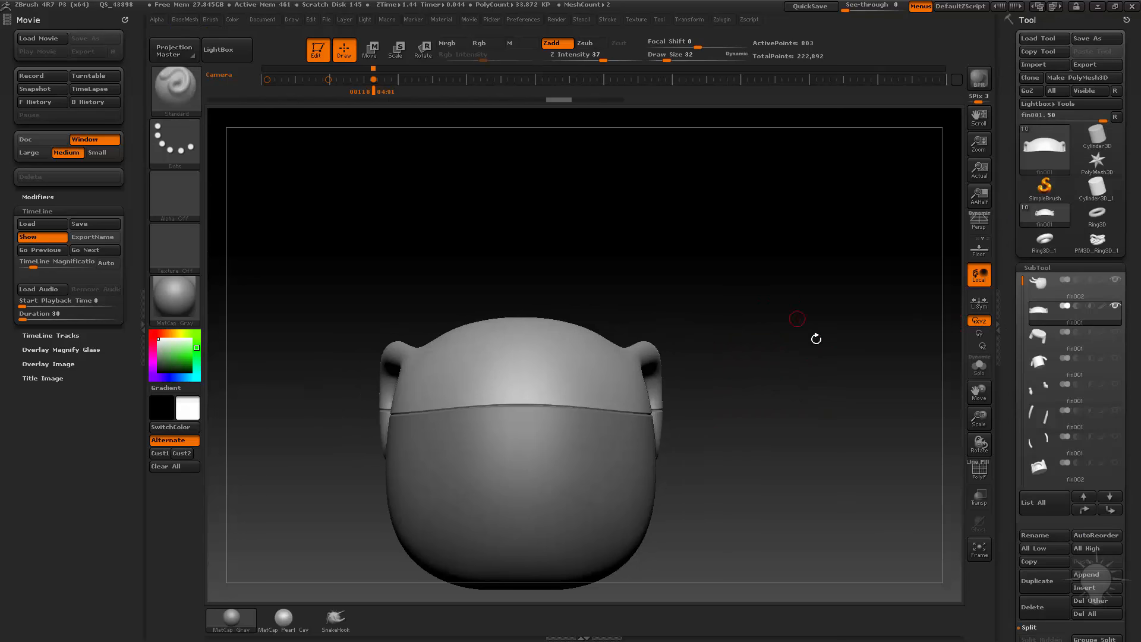
{"action": "key", "text": "shift+z"}
{"action": "key", "text": "z"}
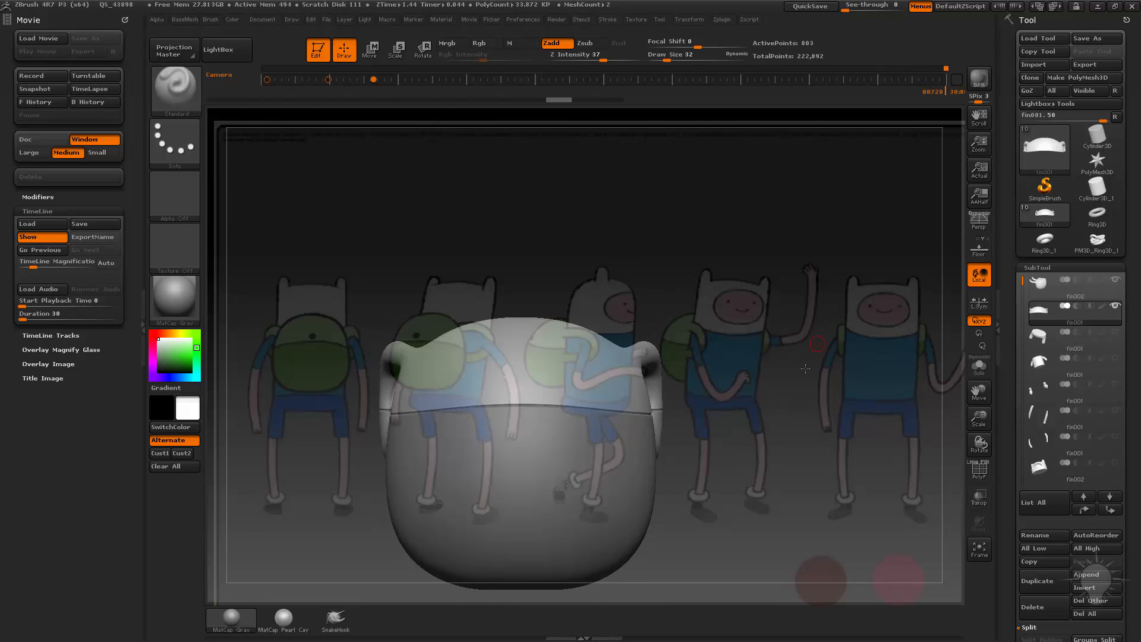
{"action": "key", "text": "Left"}
{"action": "key", "text": "Left"}
{"action": "key", "text": "Left"}
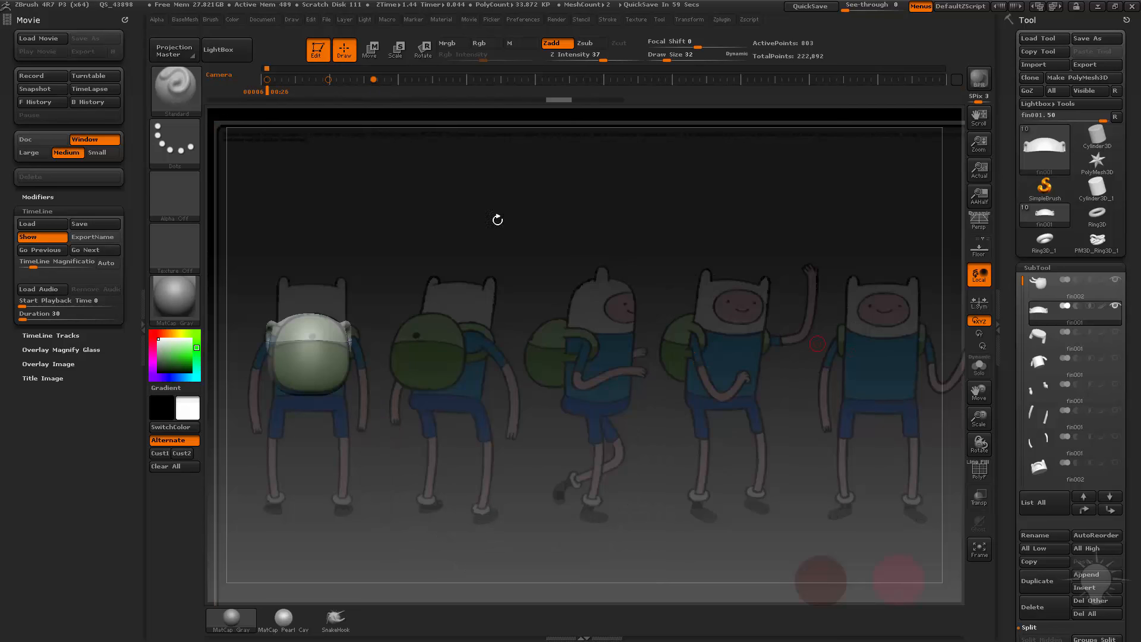
Select the IMM primitives insert brush and choose the Sphere12 mesh
{"action": "key", "text": "b"}
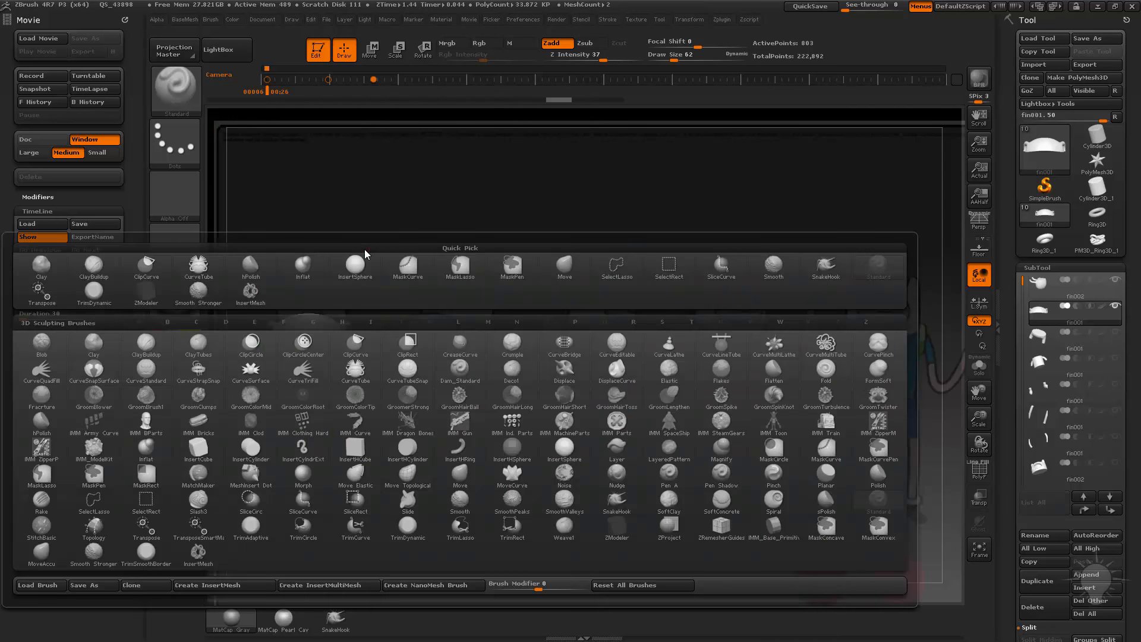
{"action": "key", "text": "i"}
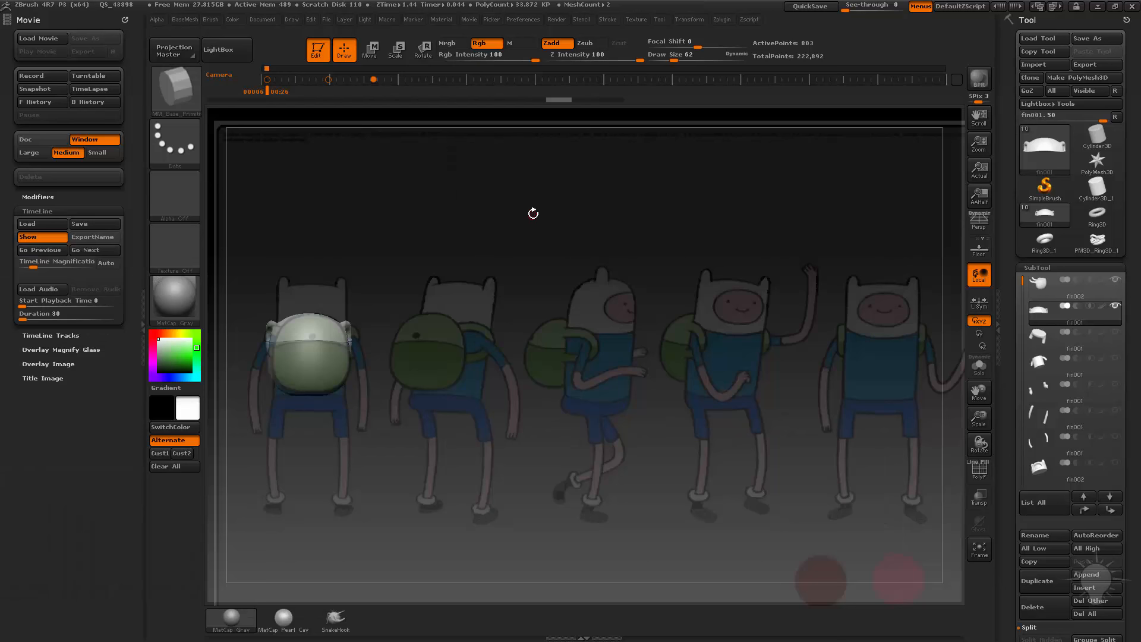
{"action": "key", "text": "m"}
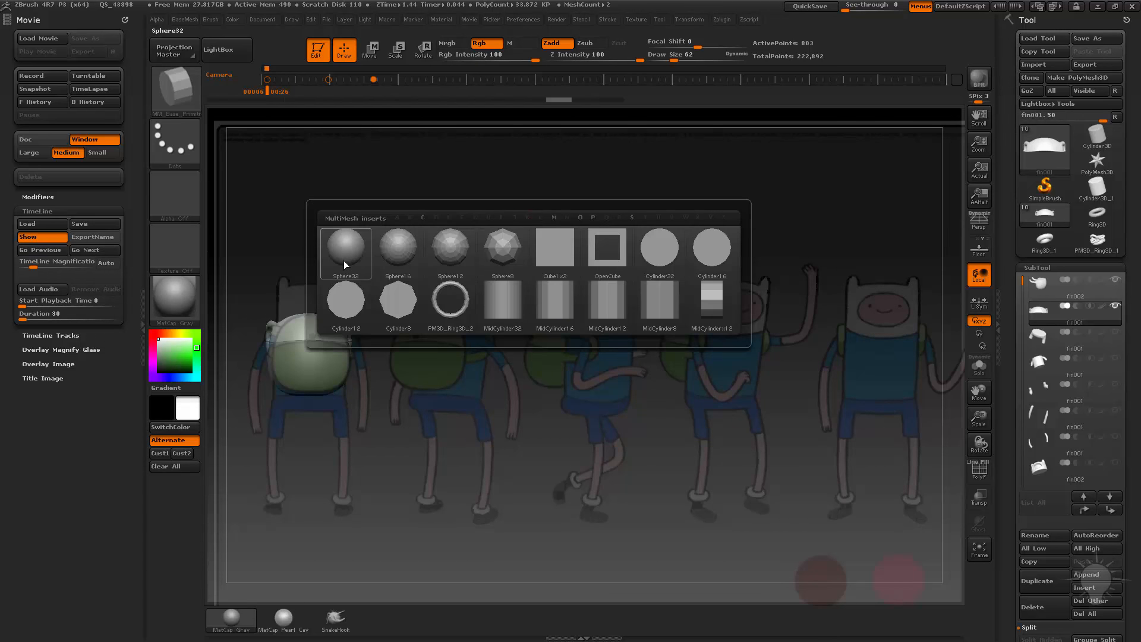
{"action": "mouse_move", "coordinate": [501, 252]}
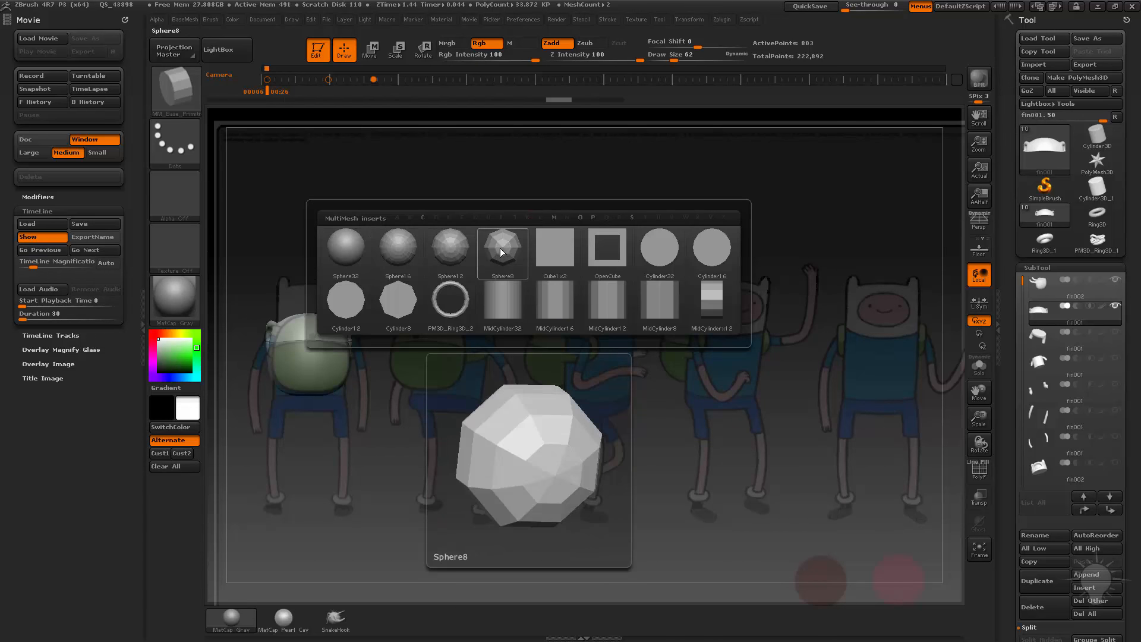
{"action": "left_click", "coordinate": [456, 248]}
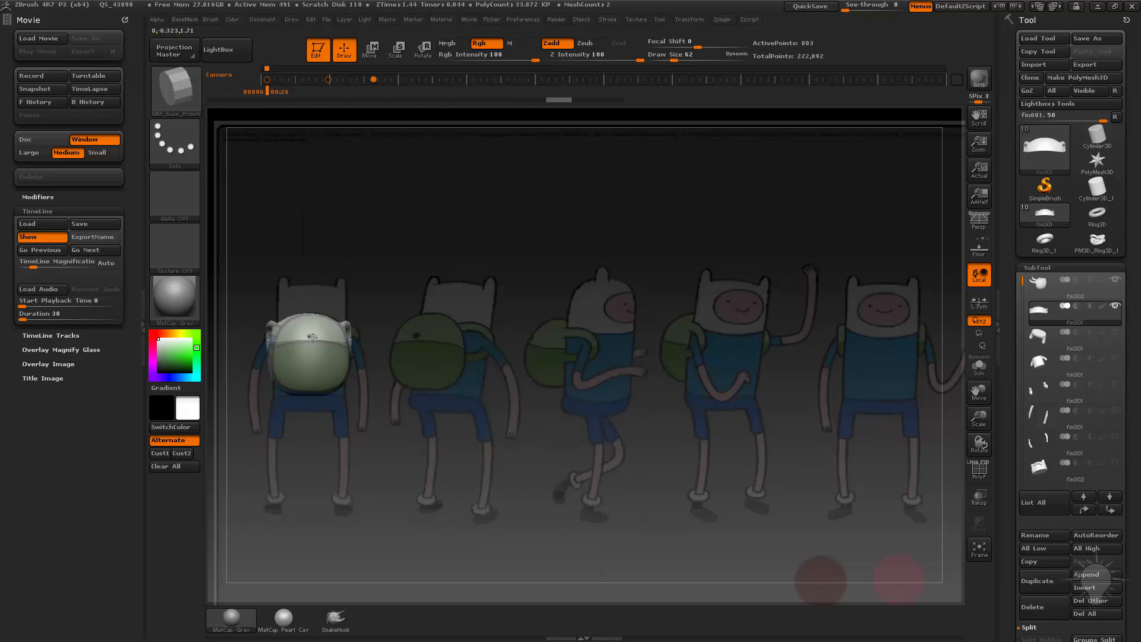
Insert a sphere at the centre of the upper backpack half just above the seam, split it into its own subtool, and check the half in isolation
{"action": "left_click_drag", "start_coordinate": [316, 333], "coordinate": [317, 333]}
{"action": "key", "text": "2"}
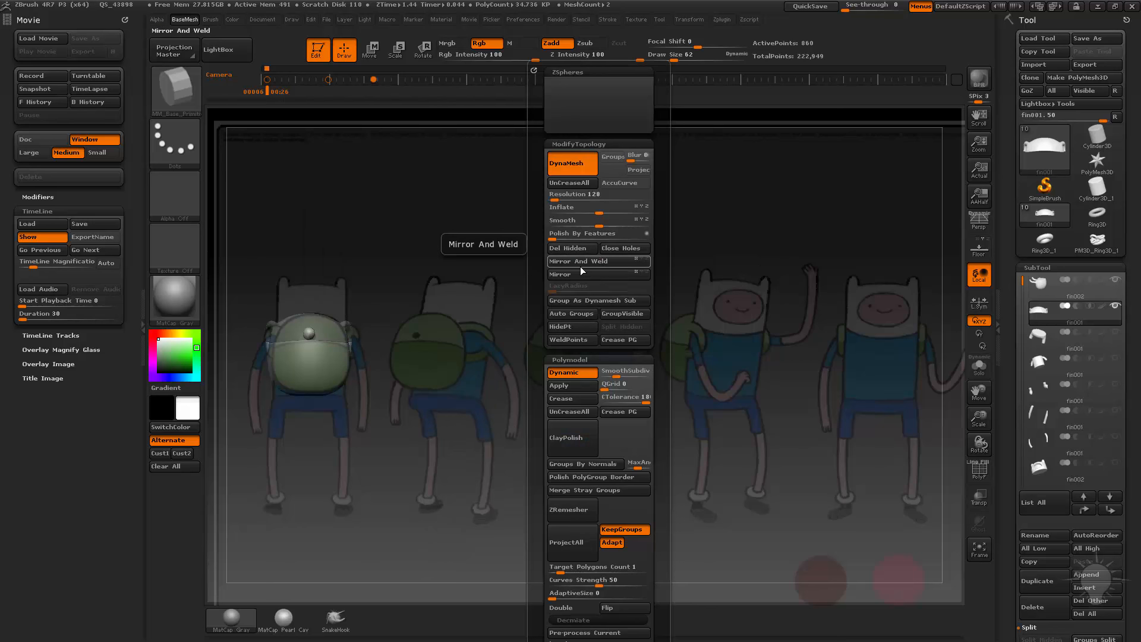
{"action": "left_click", "coordinate": [568, 327]}
{"action": "left_click", "coordinate": [622, 326]}
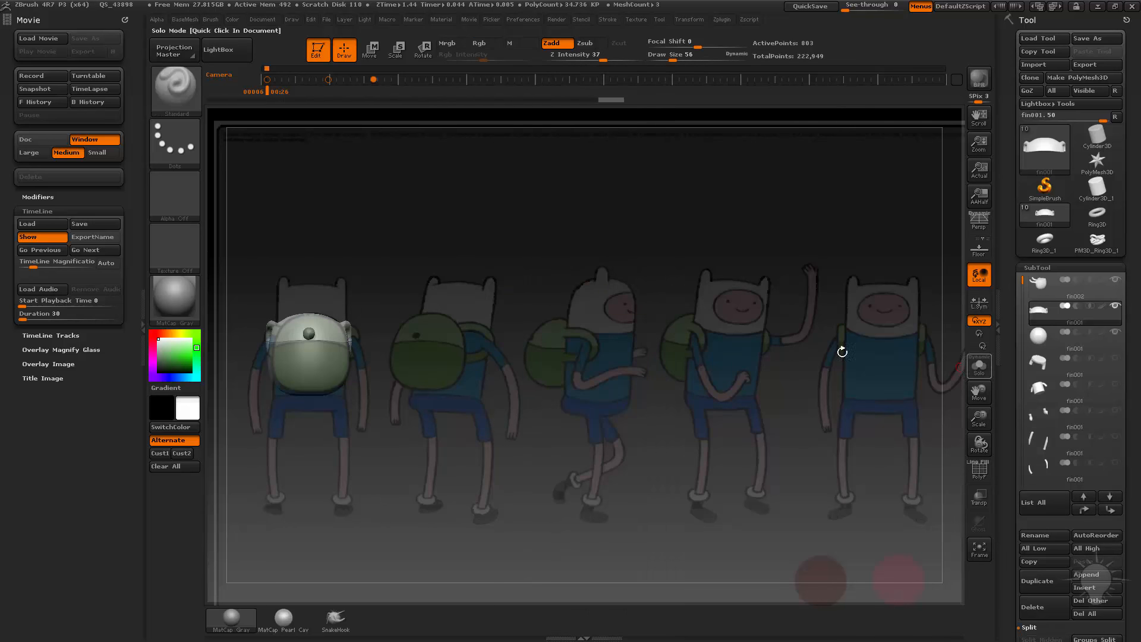
{"action": "left_click", "coordinate": [975, 373]}
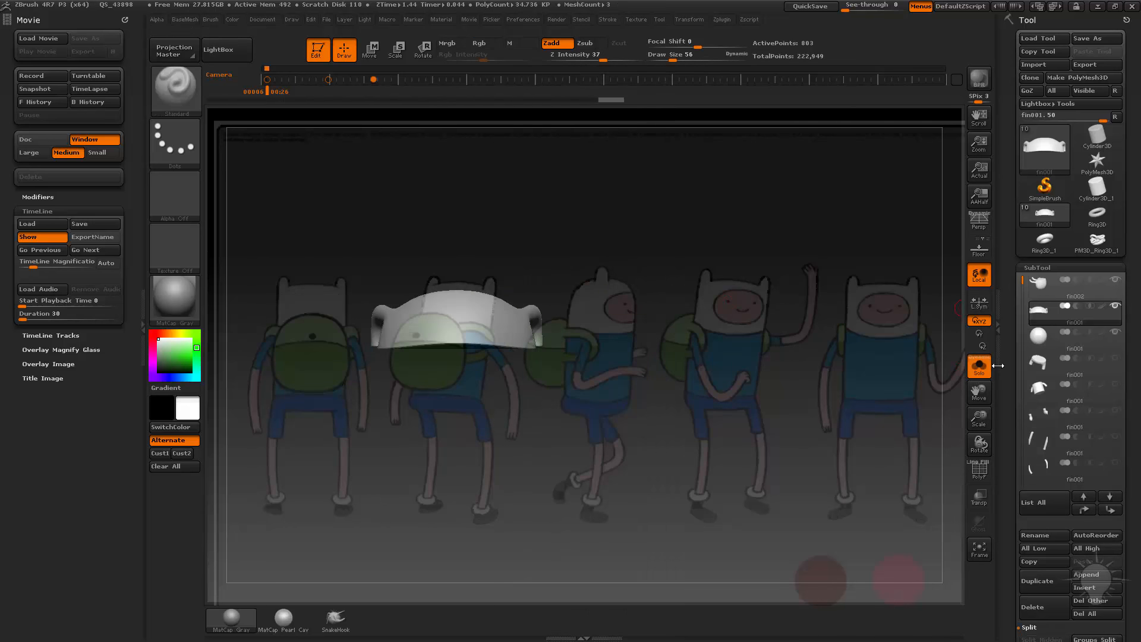
{"action": "left_click_drag", "start_coordinate": [799, 369], "coordinate": [882, 380]}
{"action": "left_click", "coordinate": [976, 373]}
Select the sphere subtool and move it in side view to line up with the slope of the upper backpack half just above the seam
{"action": "left_click", "coordinate": [514, 344], "text": "alt"}
{"action": "mouse_move", "coordinate": [685, 327]}
{"action": "left_mouse_down"}
{"action": "mouse_move", "coordinate": [699, 325]}
{"action": "mouse_move", "coordinate": [679, 315]}
{"action": "mouse_move", "coordinate": [687, 346]}
{"action": "left_mouse_up"}
{"action": "key", "text": "shift+d"}
{"action": "key", "text": "w"}
{"action": "mouse_move", "coordinate": [533, 374]}
{"action": "left_mouse_down"}
{"action": "mouse_move", "coordinate": [672, 313]}
{"action": "mouse_move", "coordinate": [599, 340]}
{"action": "mouse_move", "coordinate": [609, 338]}
{"action": "left_mouse_up"}
{"action": "mouse_move", "coordinate": [724, 334]}
{"action": "left_mouse_down", "text": "shift"}
{"action": "mouse_move", "coordinate": [603, 337]}
{"action": "mouse_move", "coordinate": [713, 339]}
{"action": "left_mouse_up", "text": "shift"}
{"action": "left_click_drag", "start_coordinate": [536, 368], "coordinate": [567, 444], "text": "shift"}
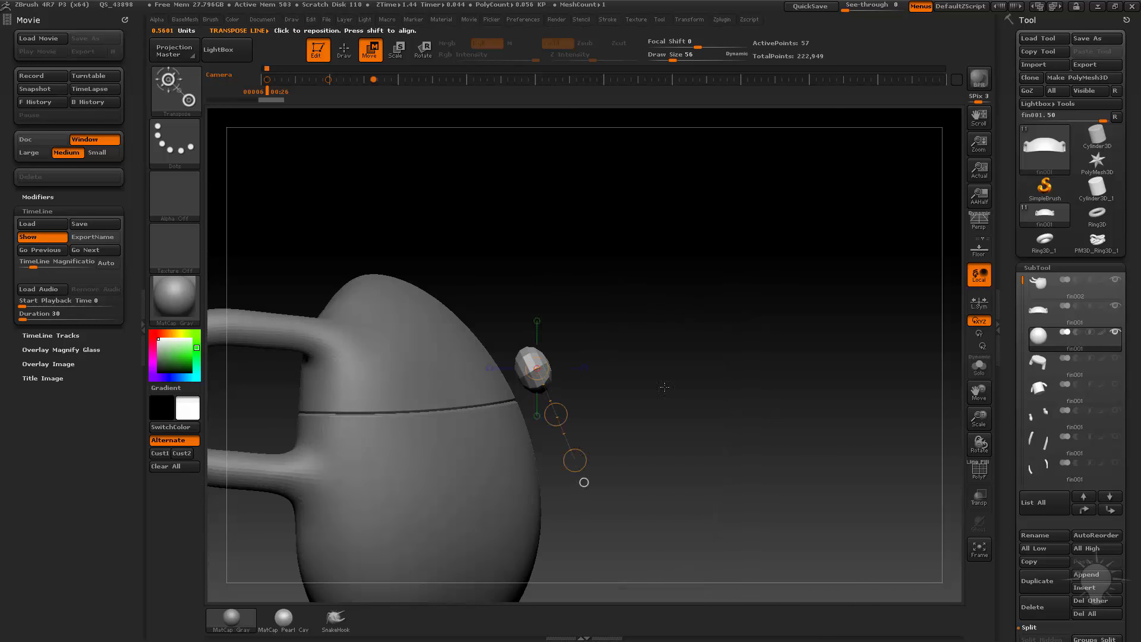
{"action": "left_click_drag", "start_coordinate": [664, 387], "coordinate": [598, 410], "text": "shift"}
Scale the sphere along its vertical axis into a small button and reposition it against the surface of the upper backpack half
{"action": "mouse_move", "coordinate": [575, 366]}
{"action": "left_mouse_down", "text": "shift"}
{"action": "mouse_move", "coordinate": [580, 147]}
{"action": "mouse_move", "coordinate": [582, 183]}
{"action": "left_mouse_up", "text": "shift"}
{"action": "key", "text": "e"}
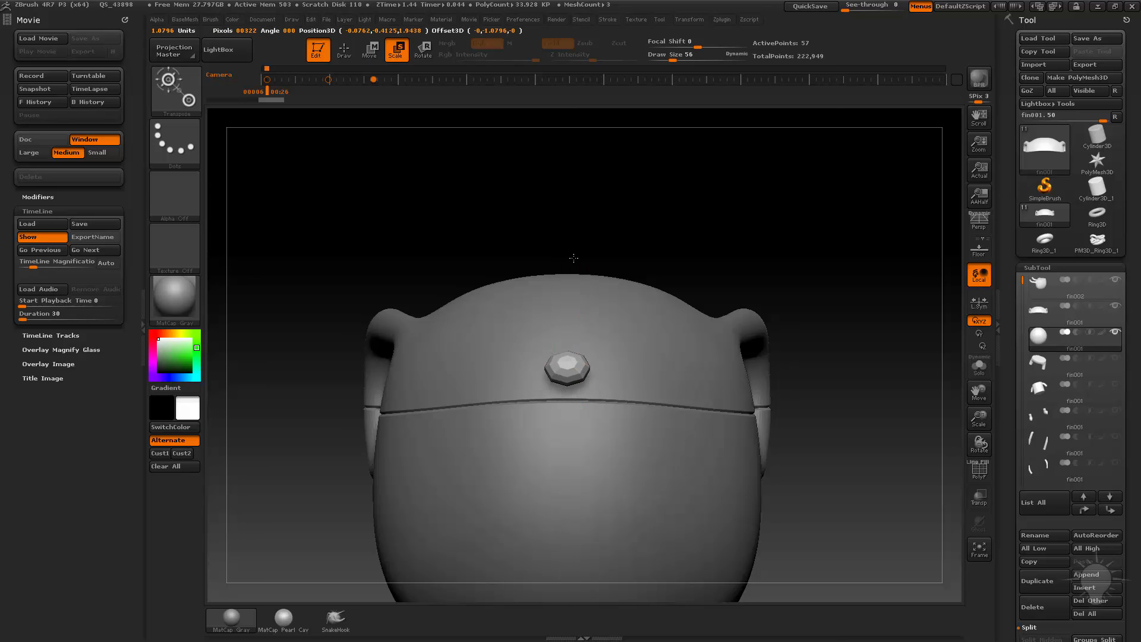
{"action": "left_click_drag", "start_coordinate": [574, 258], "coordinate": [581, 217]}
{"action": "left_click_drag", "start_coordinate": [582, 172], "coordinate": [581, 198]}
{"action": "left_click_drag", "start_coordinate": [659, 186], "coordinate": [763, 178]}
{"action": "key", "text": "w"}
{"action": "left_click_drag", "start_coordinate": [575, 265], "coordinate": [552, 281]}
{"action": "left_click_drag", "start_coordinate": [784, 277], "coordinate": [728, 280], "text": "shift"}
Return to Draw mode and make all of the character's subtools visible
{"action": "key", "text": "q"}
{"action": "left_click_drag", "start_coordinate": [629, 326], "coordinate": [910, 303], "text": "alt"}
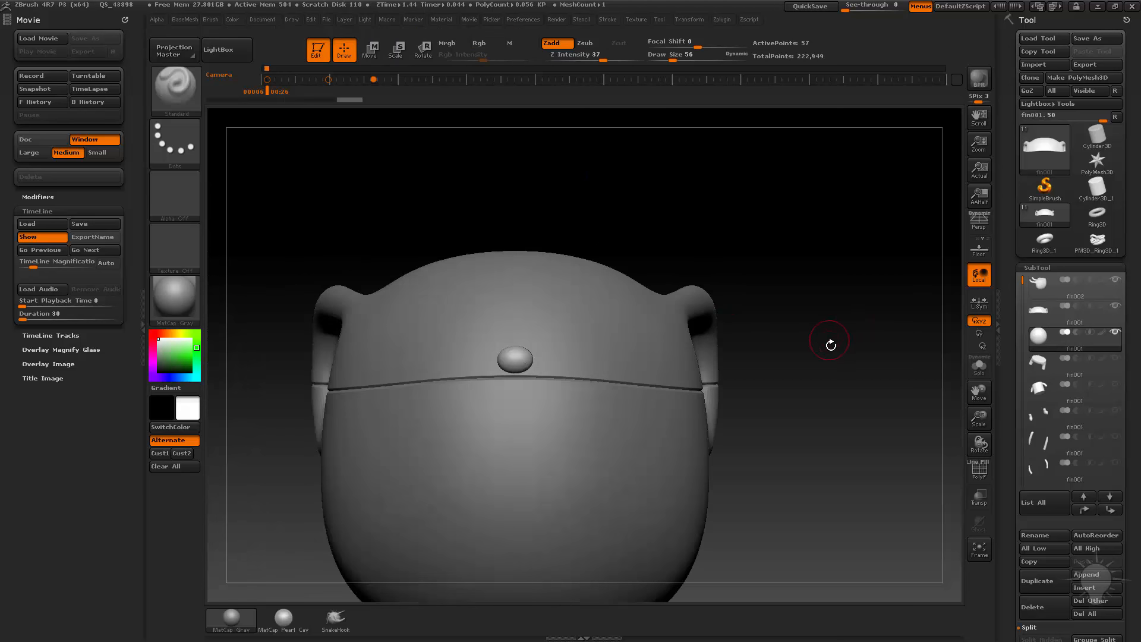
{"action": "left_click_drag", "start_coordinate": [831, 345], "coordinate": [772, 350]}
{"action": "left_click", "coordinate": [1115, 331], "text": "shift"}
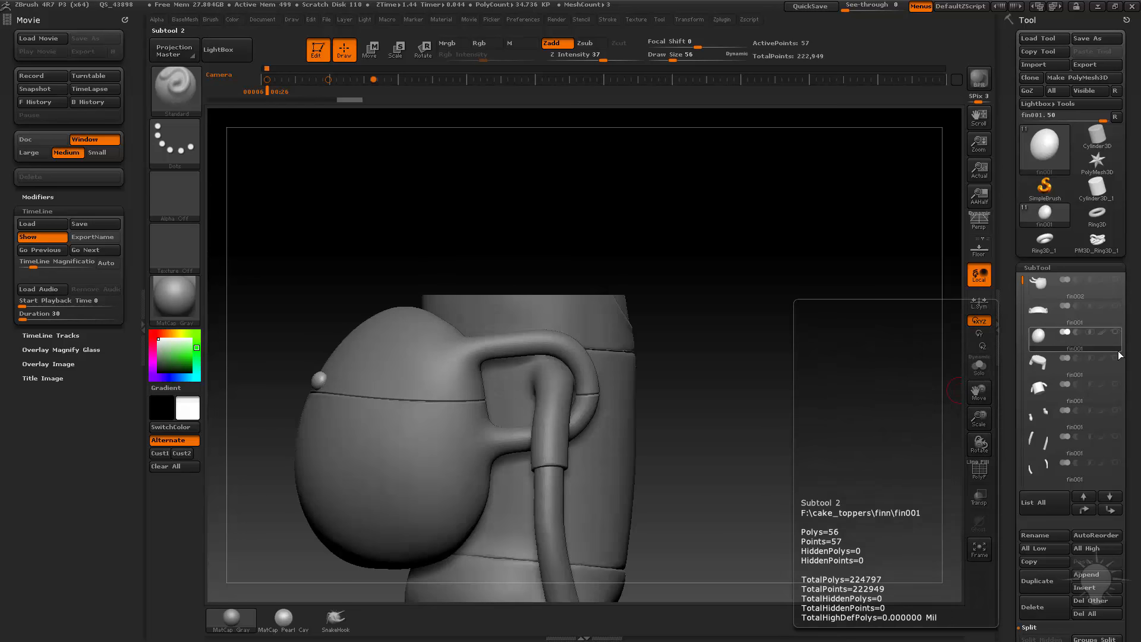
{"action": "left_click", "coordinate": [1112, 339], "text": "shift"}
Examine the full character from the front and back, checking how the button sits on the backpack
{"action": "mouse_move", "coordinate": [826, 285]}
{"action": "left_mouse_down"}
{"action": "mouse_move", "coordinate": [797, 280]}
{"action": "mouse_move", "coordinate": [746, 354]}
{"action": "mouse_move", "coordinate": [716, 336]}
{"action": "mouse_move", "coordinate": [733, 318]}
{"action": "mouse_move", "coordinate": [812, 347]}
{"action": "mouse_move", "coordinate": [707, 326]}
{"action": "mouse_move", "coordinate": [743, 348]}
{"action": "mouse_move", "coordinate": [736, 309]}
{"action": "mouse_move", "coordinate": [786, 235]}
{"action": "left_mouse_up"}
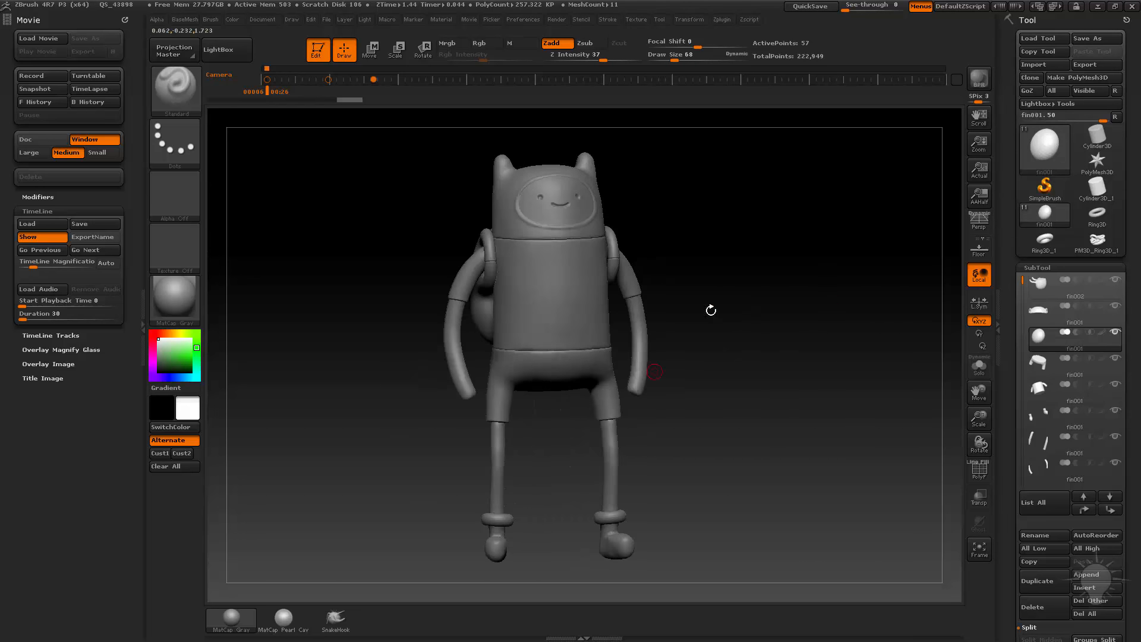
{"action": "left_click_drag", "start_coordinate": [711, 310], "coordinate": [723, 339]}
{"action": "left_click_drag", "start_coordinate": [789, 293], "coordinate": [565, 425], "text": "alt"}
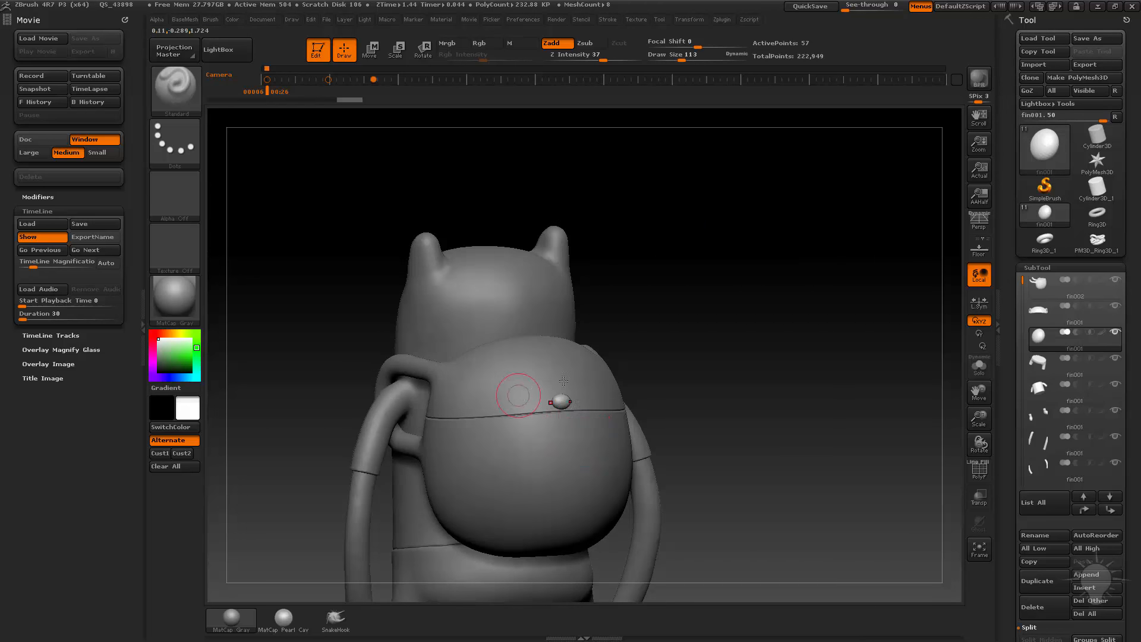
{"action": "left_click", "coordinate": [563, 381], "text": "alt"}
{"action": "left_click_drag", "start_coordinate": [653, 380], "coordinate": [365, 417]}
{"action": "left_click_drag", "start_coordinate": [739, 410], "coordinate": [547, 363]}
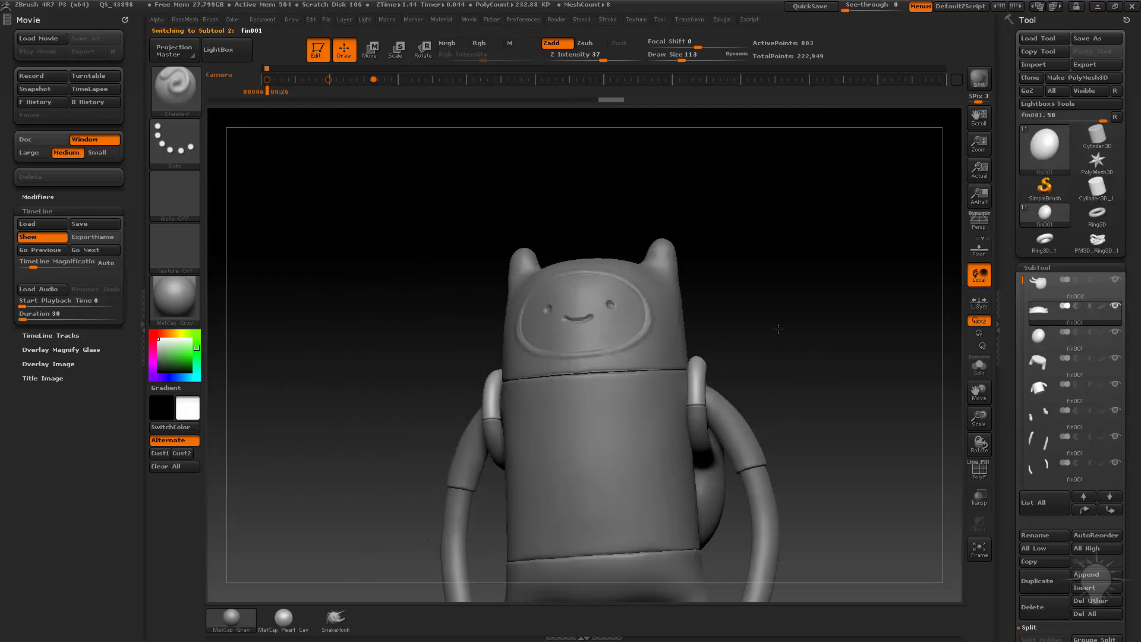
{"action": "left_click_drag", "start_coordinate": [777, 328], "coordinate": [531, 378]}
{"action": "mouse_move", "coordinate": [825, 413]}
{"action": "left_mouse_down"}
{"action": "mouse_move", "coordinate": [755, 307]}
{"action": "mouse_move", "coordinate": [746, 339]}
{"action": "mouse_move", "coordinate": [857, 374]}
{"action": "mouse_move", "coordinate": [851, 437]}
{"action": "left_mouse_up"}
{"action": "left_click_drag", "start_coordinate": [467, 246], "coordinate": [403, 209], "text": "alt"}
{"action": "mouse_move", "coordinate": [403, 209]}
{"action": "left_mouse_down"}
{"action": "mouse_move", "coordinate": [509, 241]}
{"action": "mouse_move", "coordinate": [847, 293]}
{"action": "mouse_move", "coordinate": [815, 337]}
{"action": "left_mouse_up"}
Isolate the shirt subtool, inspect its top, bottom and sleeve ends, and show the other parts again
{"action": "left_click", "coordinate": [641, 357], "text": "alt"}
{"action": "mouse_move", "coordinate": [820, 412]}
{"action": "left_mouse_down"}
{"action": "mouse_move", "coordinate": [830, 471]}
{"action": "mouse_move", "coordinate": [829, 367]}
{"action": "mouse_move", "coordinate": [849, 297]}
{"action": "left_mouse_up"}
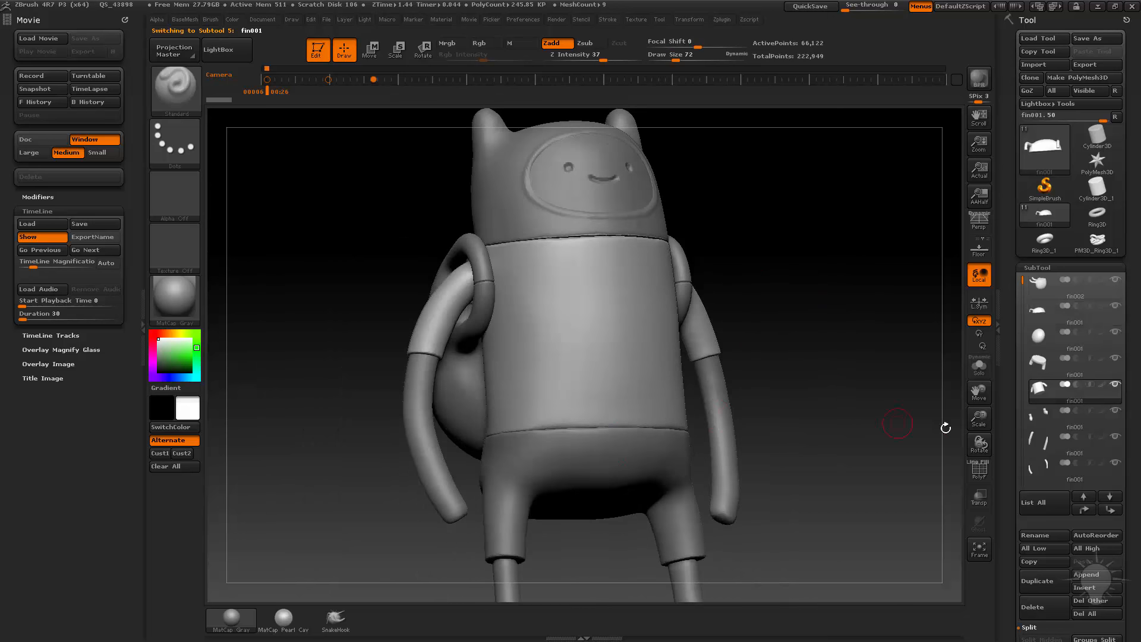
{"action": "left_click", "coordinate": [980, 365]}
{"action": "left_click_drag", "start_coordinate": [739, 400], "coordinate": [663, 356]}
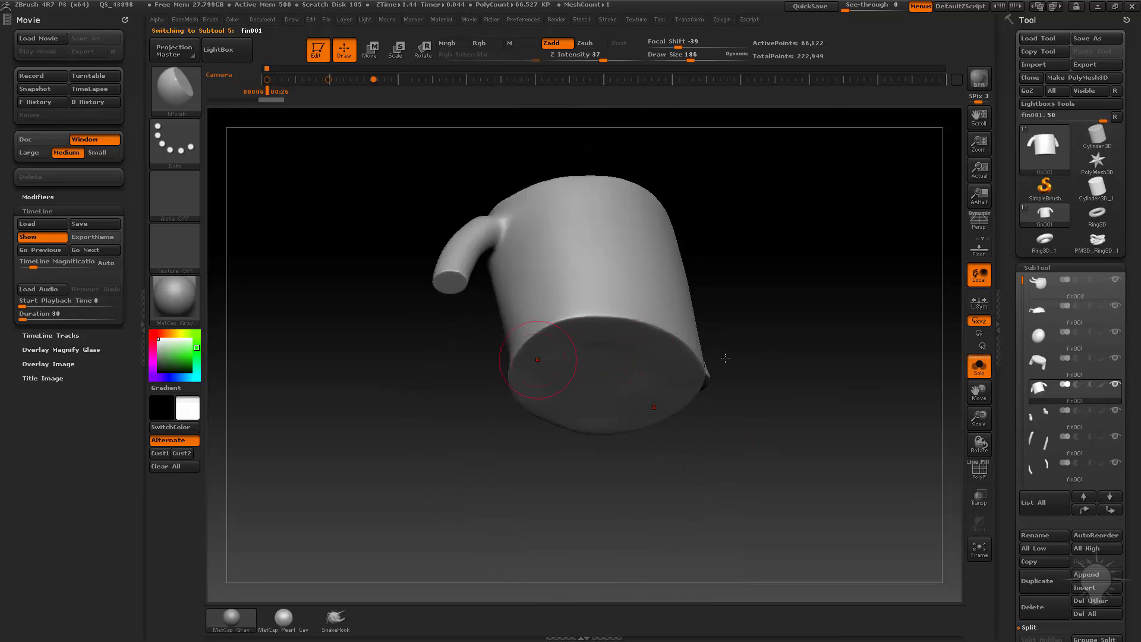
{"action": "left_click_drag", "start_coordinate": [725, 358], "coordinate": [570, 338]}
{"action": "left_click_drag", "start_coordinate": [726, 295], "coordinate": [560, 394]}
{"action": "left_click_drag", "start_coordinate": [653, 413], "coordinate": [524, 360]}
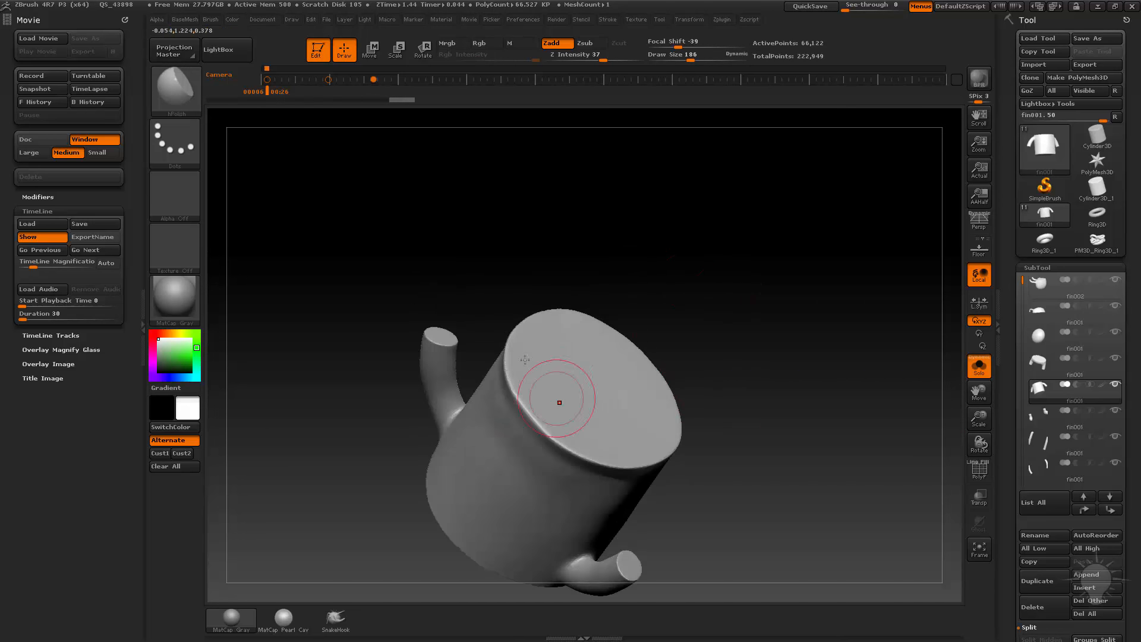
{"action": "left_click_drag", "start_coordinate": [765, 322], "coordinate": [698, 453]}
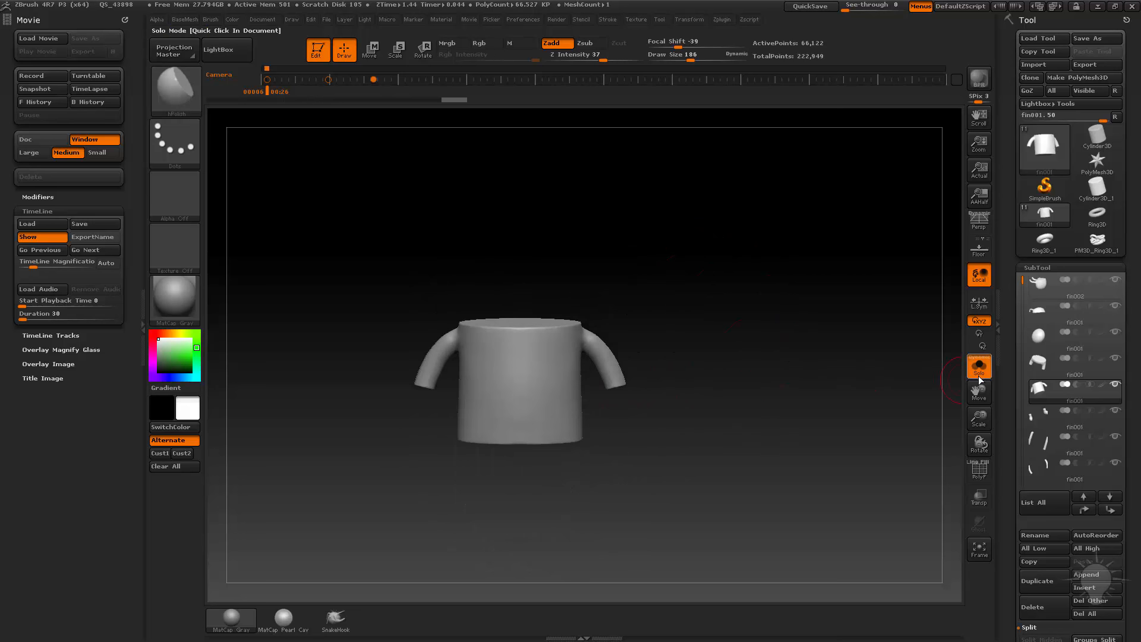
{"action": "left_click", "coordinate": [979, 368]}
Inspect the lower body, straps and backpack up close, select the upper backpack half, and end on a front view of the whole character
{"action": "left_click_drag", "start_coordinate": [827, 368], "coordinate": [793, 347]}
{"action": "left_click", "coordinate": [553, 460], "text": "alt"}
{"action": "left_click_drag", "start_coordinate": [852, 387], "coordinate": [793, 351]}
{"action": "left_click_drag", "start_coordinate": [793, 351], "coordinate": [844, 351], "text": "alt"}
{"action": "left_click_drag", "start_coordinate": [843, 321], "coordinate": [820, 516], "text": "alt"}
{"action": "left_click_drag", "start_coordinate": [832, 369], "coordinate": [898, 306]}
{"action": "mouse_move", "coordinate": [899, 297]}
{"action": "left_mouse_down", "text": "alt"}
{"action": "mouse_move", "coordinate": [749, 326]}
{"action": "mouse_move", "coordinate": [823, 267]}
{"action": "left_mouse_up", "text": "alt"}
{"action": "key", "text": "s"}
{"action": "left_click_drag", "start_coordinate": [681, 407], "coordinate": [672, 407]}
{"action": "left_click", "coordinate": [662, 405], "text": "alt"}
{"action": "mouse_move", "coordinate": [859, 348]}
{"action": "left_mouse_down"}
{"action": "mouse_move", "coordinate": [810, 324]}
{"action": "mouse_move", "coordinate": [657, 327]}
{"action": "left_mouse_up"}
{"action": "left_click", "coordinate": [655, 326], "text": "alt"}
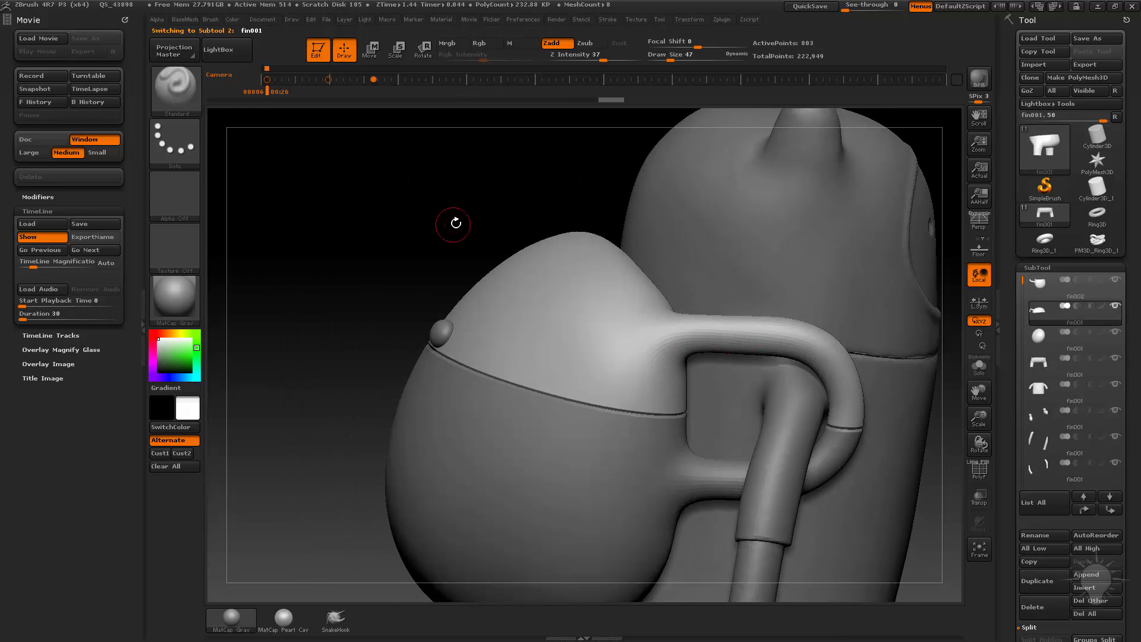
{"action": "left_click_drag", "start_coordinate": [456, 223], "coordinate": [916, 319]}
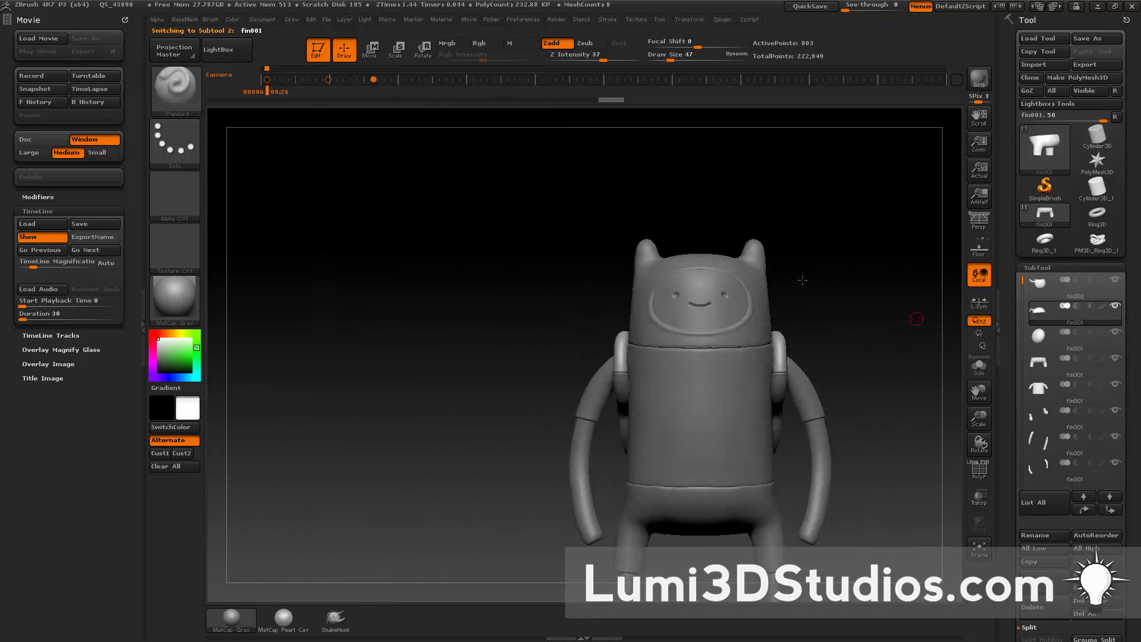
{"action": "left_click_drag", "start_coordinate": [802, 280], "coordinate": [865, 307], "text": "alt"}
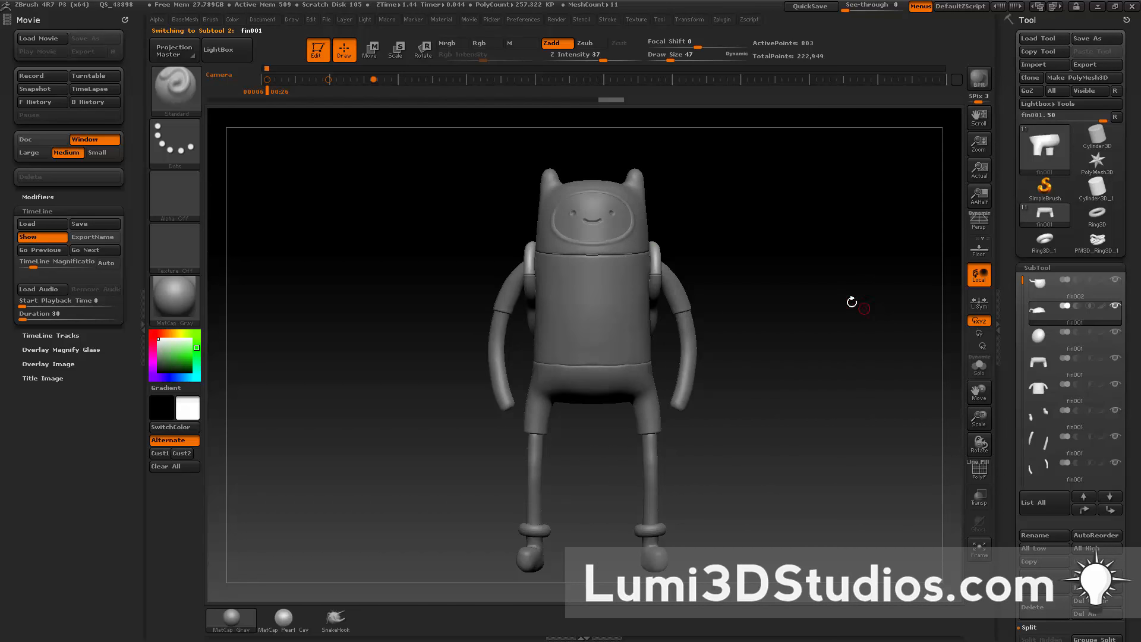